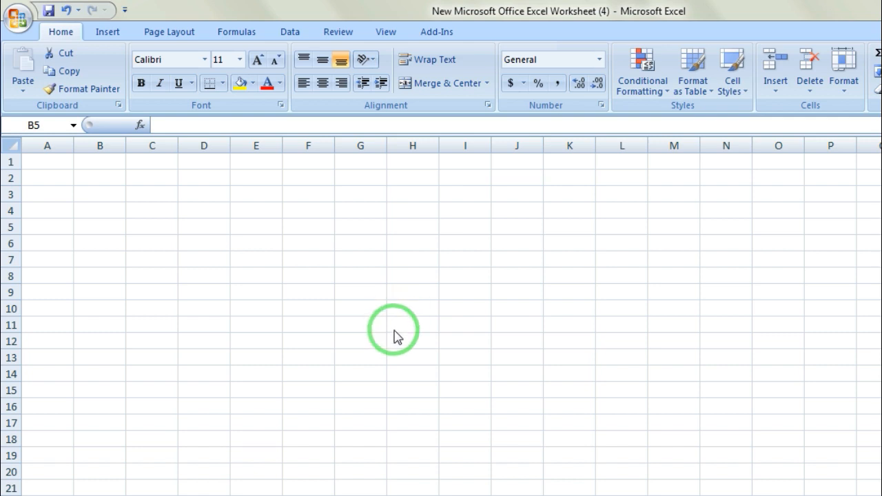
Bring up the LOOKUP function's argument syntax in cell E6 and discard the unfinished formula
{"action": "left_click", "coordinate": [265, 244]}
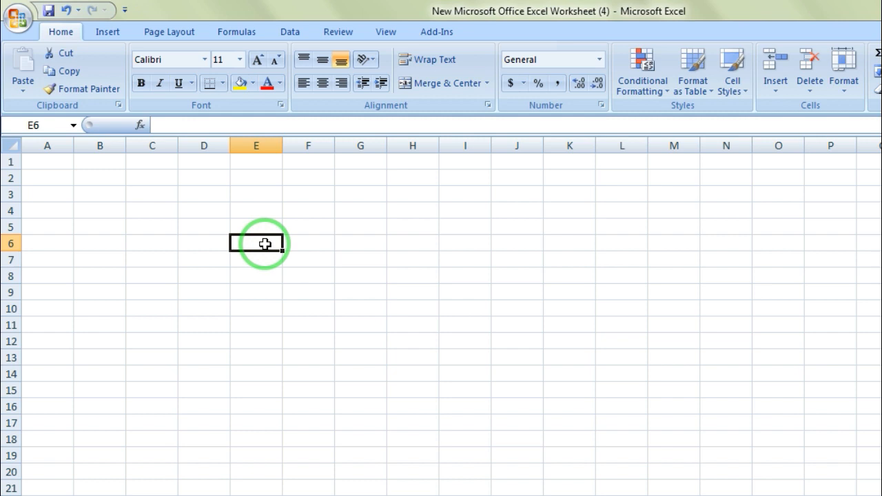
{"action": "type", "text": "foo"}
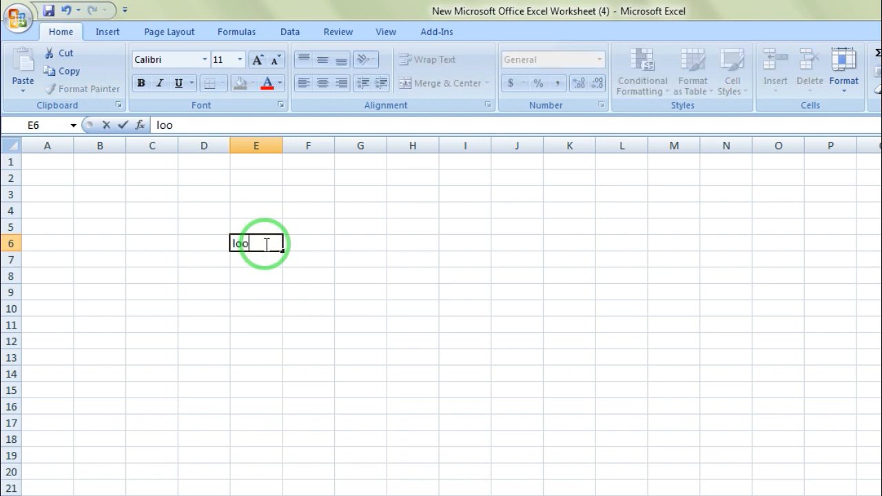
{"action": "key", "text": "BackSpace"}
{"action": "key", "text": "BackSpace"}
{"action": "key", "text": "BackSpace"}
{"action": "type", "text": "+l"}
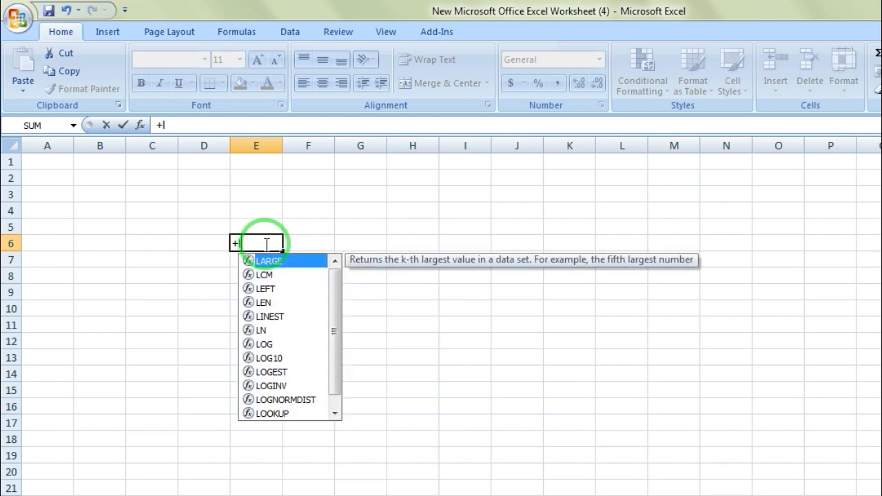
{"action": "type", "text": "ooku"}
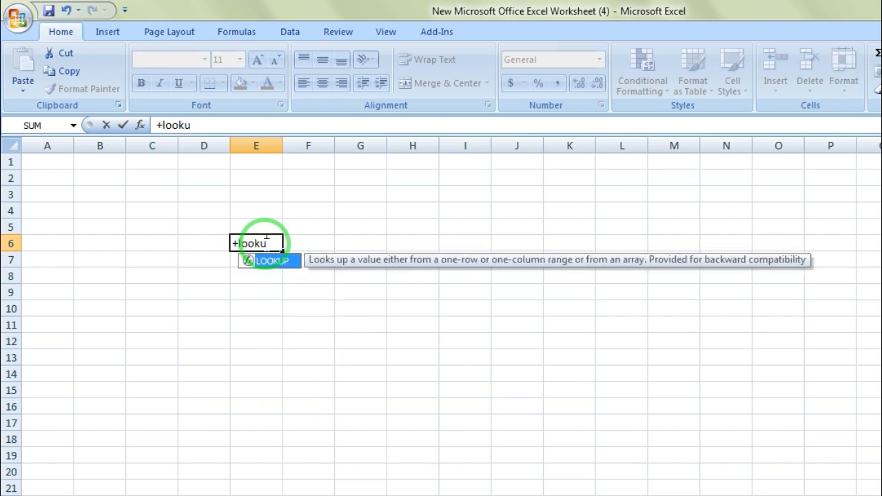
{"action": "type", "text": "p("}
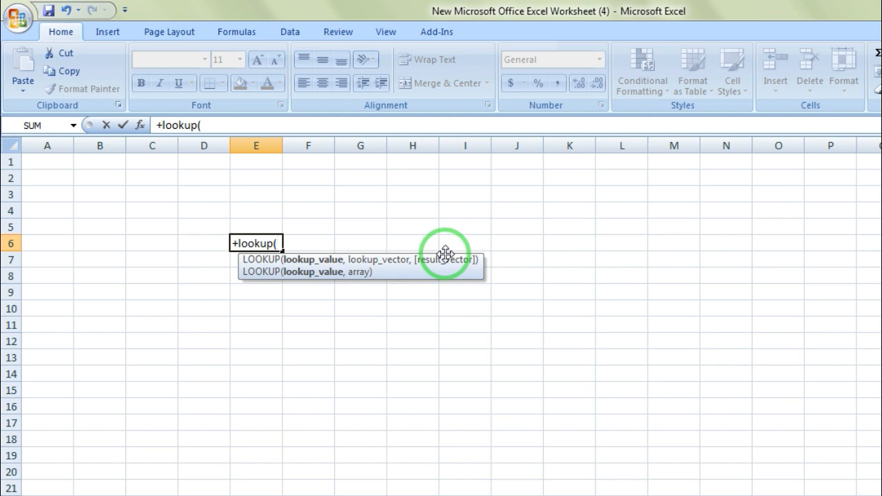
{"action": "key", "text": "Escape"}
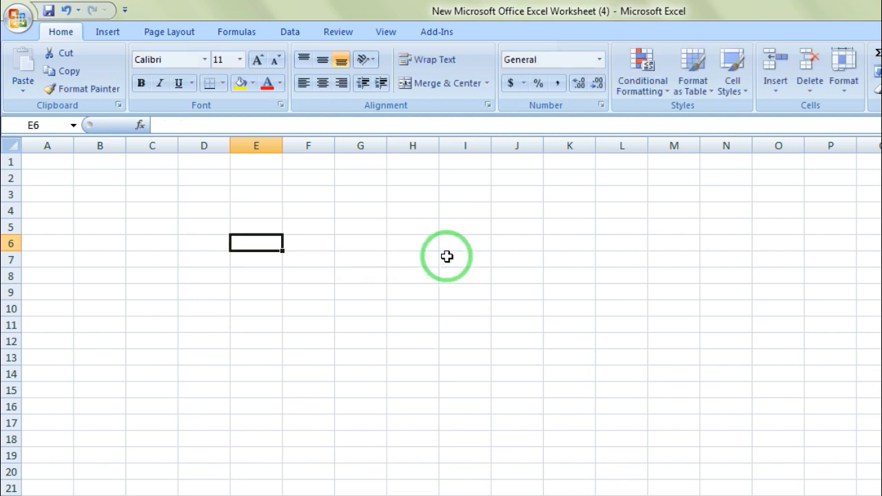
Enter the numbers 4, 8, 9, 7 and 10 down cells C5 to C9
{"action": "left_click", "coordinate": [153, 228]}
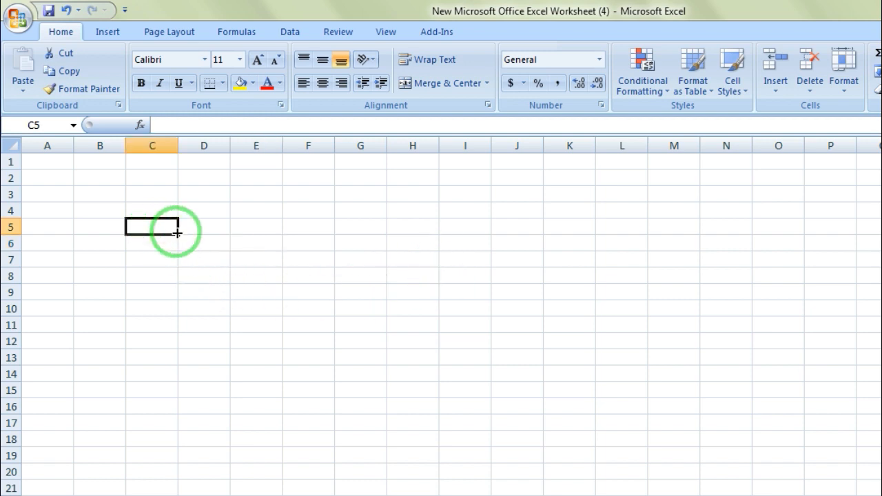
{"action": "type", "text": "4"}
{"action": "key", "text": "Return"}
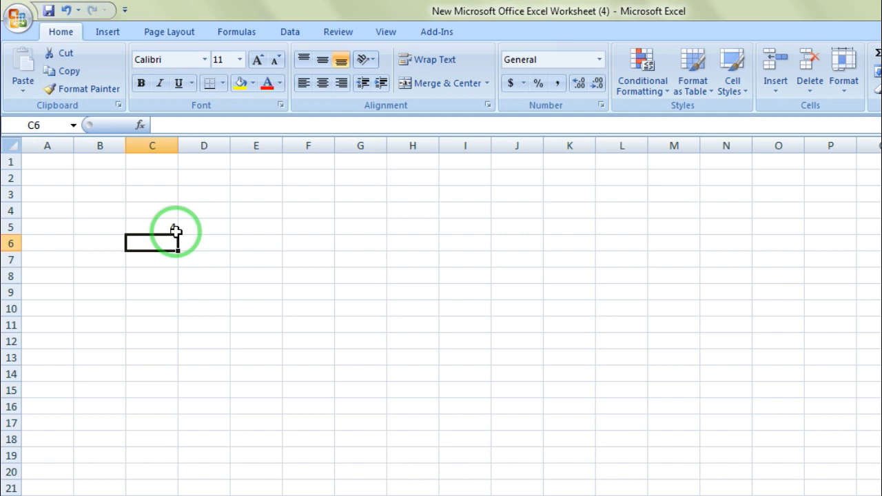
{"action": "left_click", "coordinate": [175, 232]}
{"action": "key", "text": "Delete"}
{"action": "key", "text": "Return"}
{"action": "type", "text": "8"}
{"action": "key", "text": "Return"}
{"action": "type", "text": "9"}
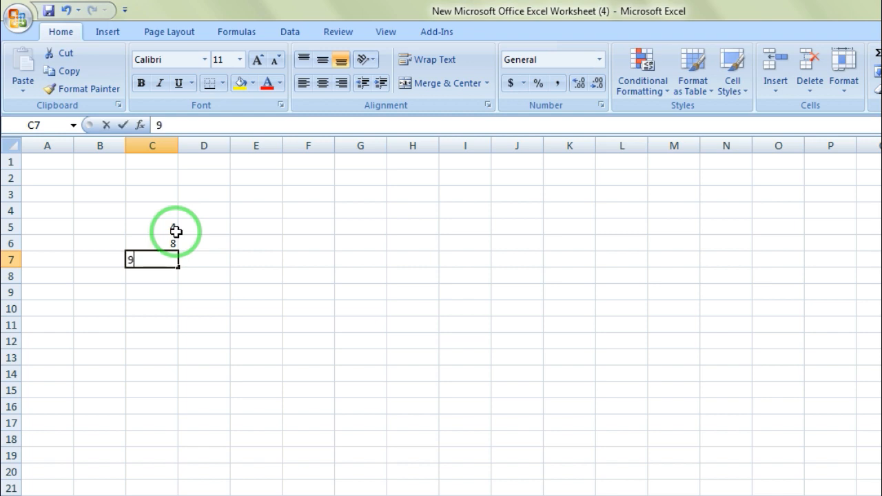
{"action": "key", "text": "Return"}
{"action": "type", "text": "7"}
{"action": "key", "text": "Return"}
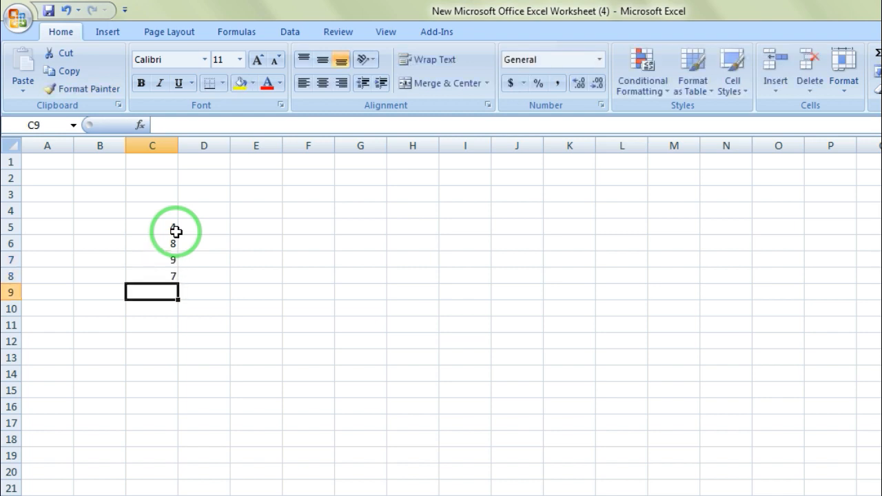
{"action": "type", "text": "10"}
{"action": "key", "text": "Tab"}
Enter the colour names red, orange and pink in cells D5 to D7, beside the first three numbers
{"action": "key", "text": "Up"}
{"action": "key", "text": "Up"}
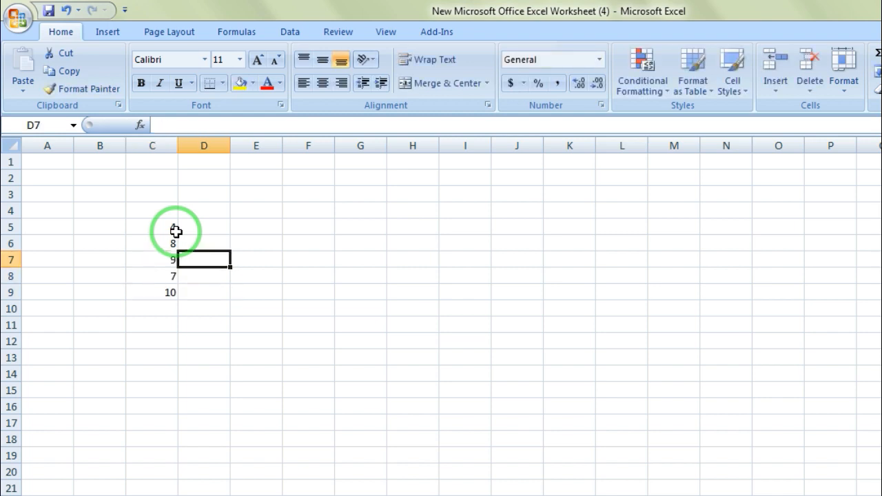
{"action": "key", "text": "Up"}
{"action": "key", "text": "Up"}
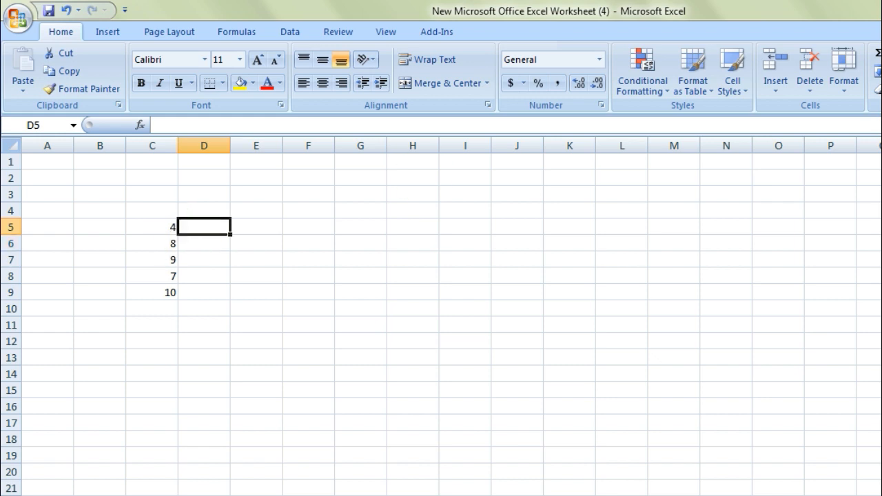
{"action": "type", "text": "red"}
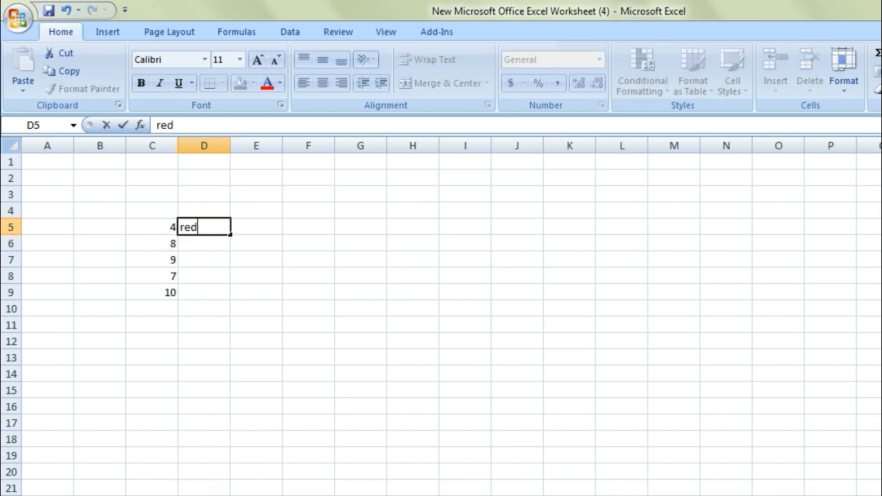
{"action": "key", "text": "Return"}
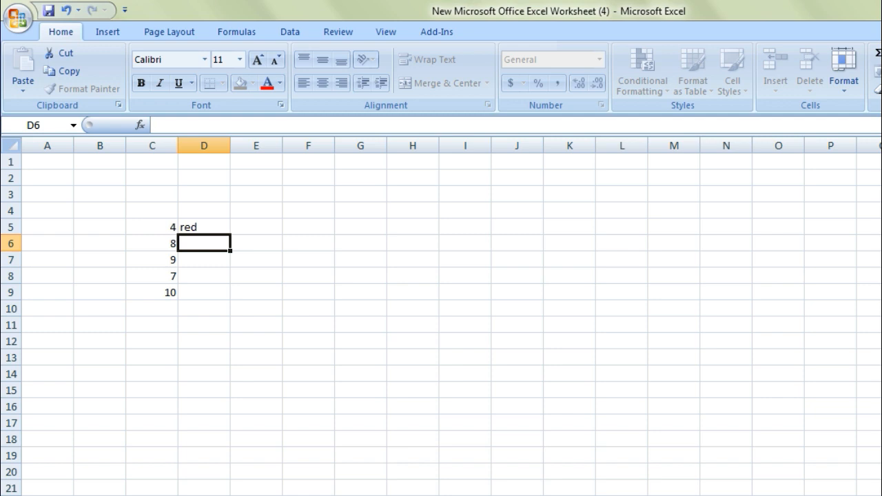
{"action": "type", "text": "orange"}
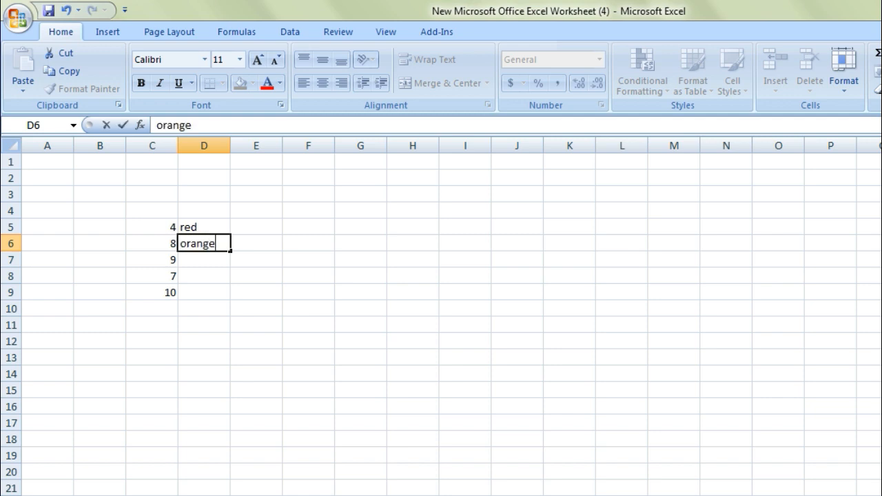
{"action": "key", "text": "Return"}
{"action": "type", "text": "pinlk"}
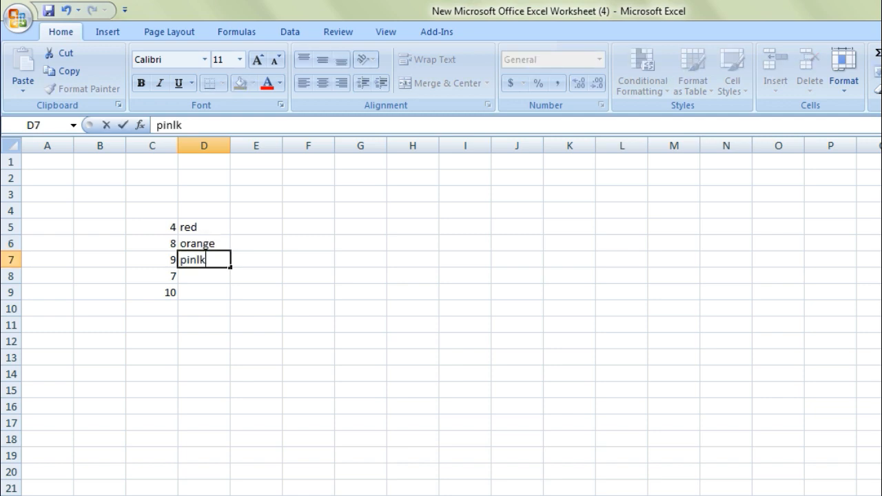
{"action": "key", "text": "BackSpace"}
{"action": "key", "text": "BackSpace"}
{"action": "type", "text": "k"}
{"action": "key", "text": "Return"}
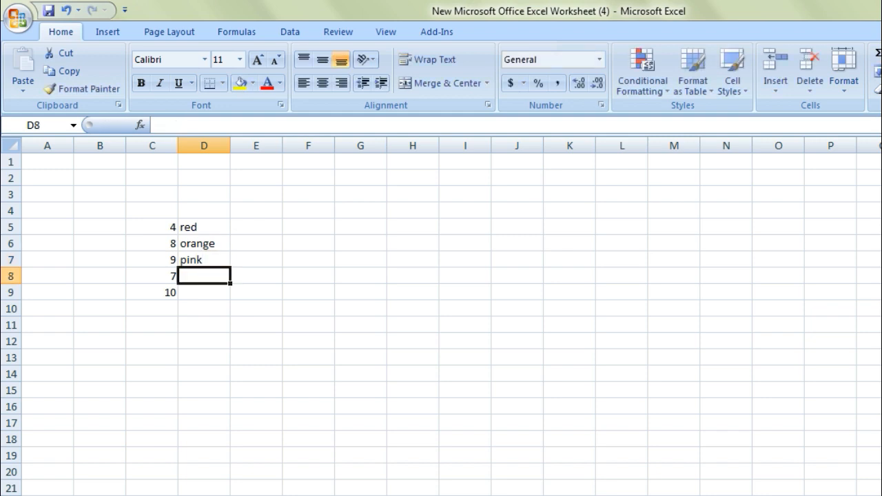
Complete the colour list with magenta in cell D8 and blue in cell D9
{"action": "type", "text": "magenta"}
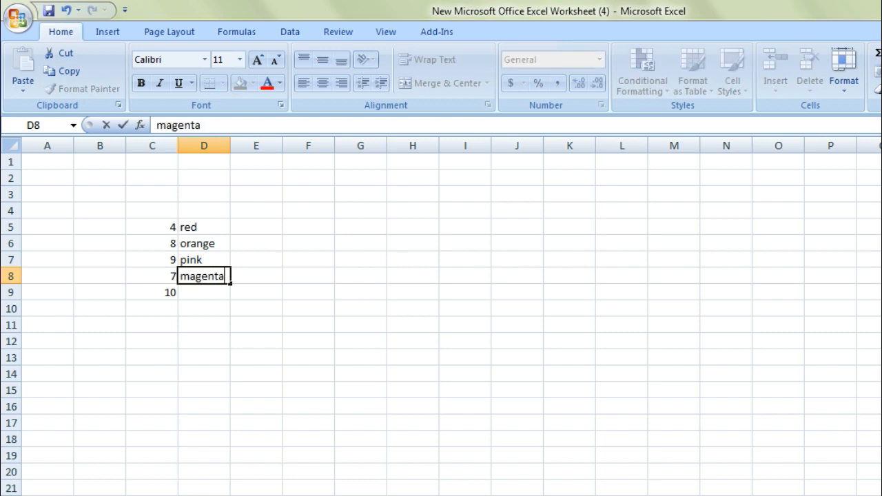
{"action": "key", "text": "Return"}
{"action": "type", "text": "nlue"}
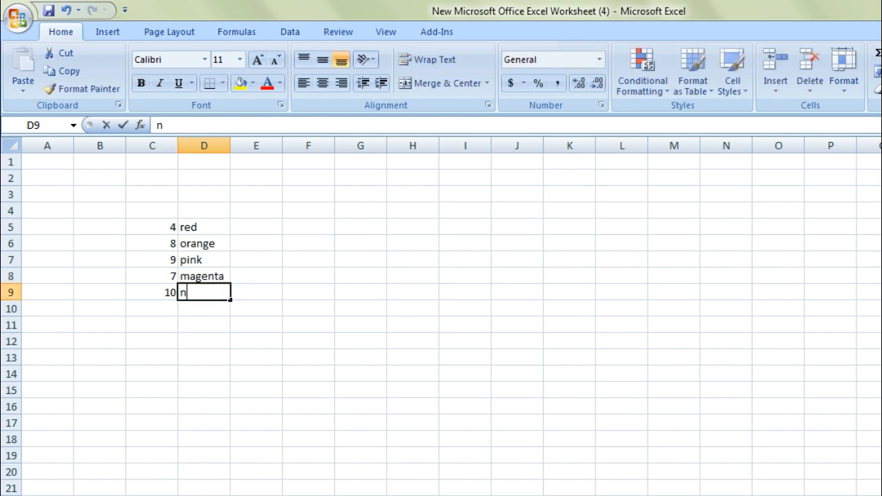
{"action": "key", "text": "BackSpace"}
{"action": "key", "text": "BackSpace"}
{"action": "key", "text": "BackSpace"}
{"action": "key", "text": "BackSpace"}
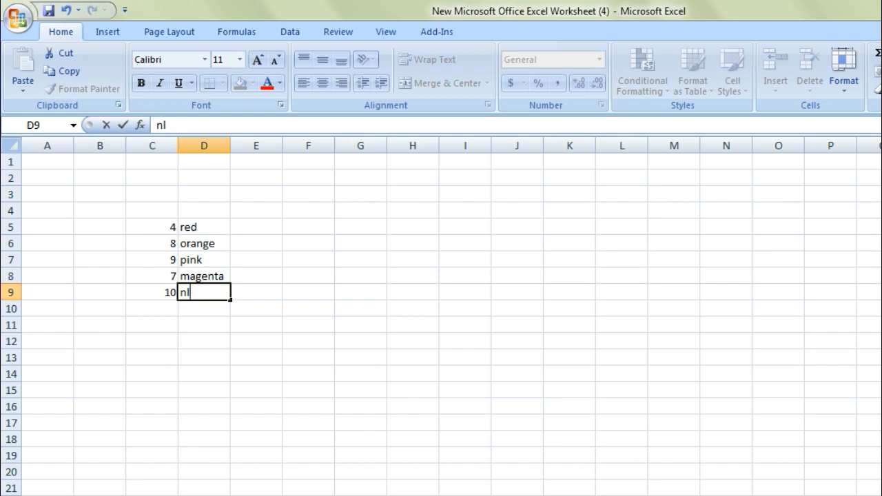
{"action": "type", "text": "blue"}
{"action": "key", "text": "Tab"}
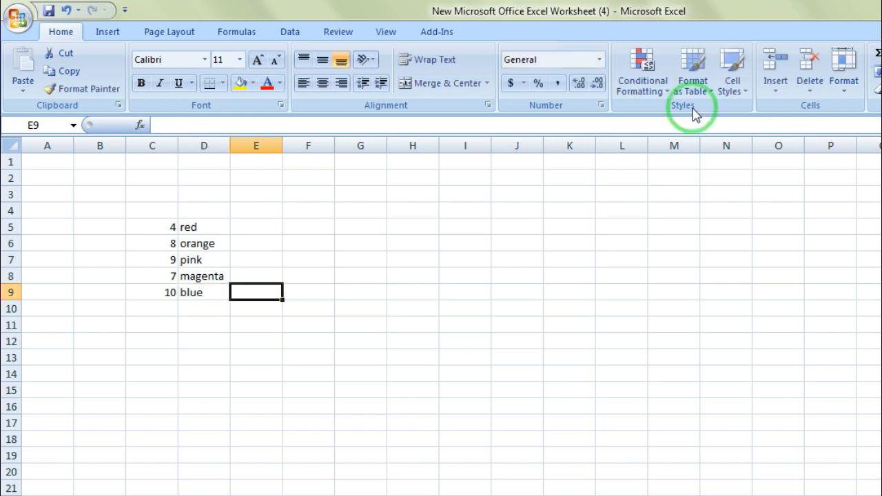
Enter a LOOKUP formula in cell F6 that searches for 9 in C5:C9 and returns the matching entry from D5:D9
{"action": "left_click", "coordinate": [201, 261]}
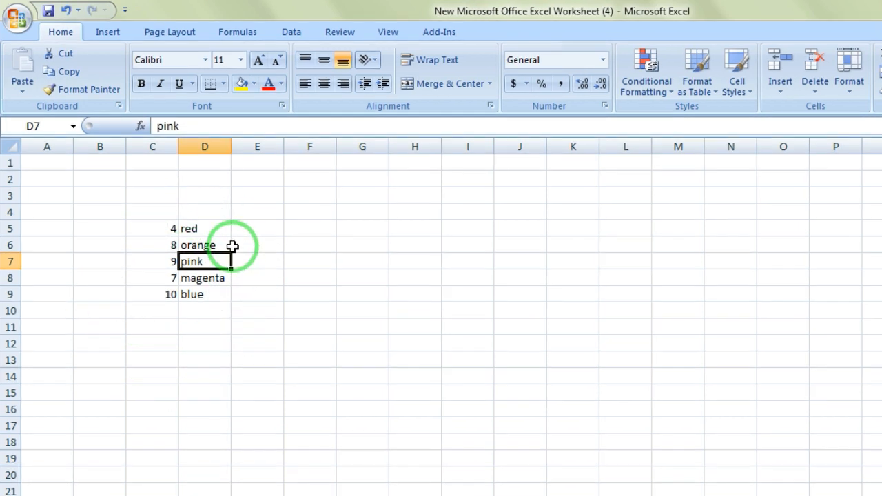
{"action": "left_click", "coordinate": [315, 246]}
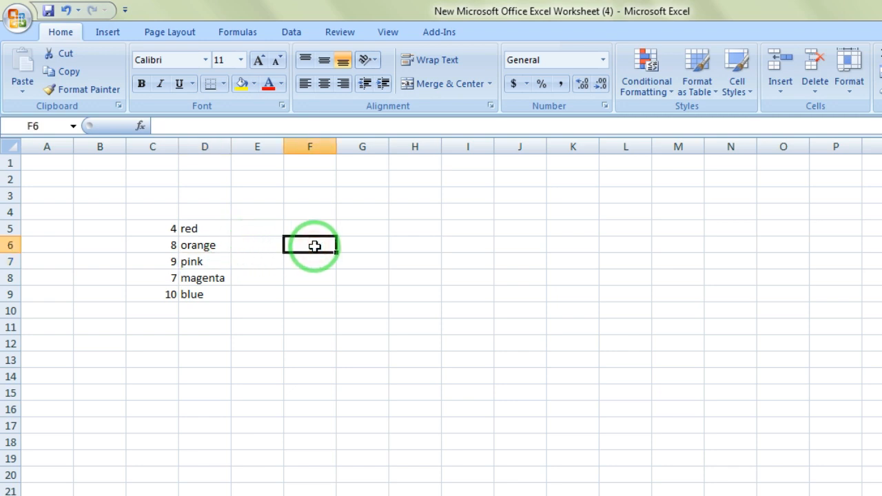
{"action": "type", "text": "+"}
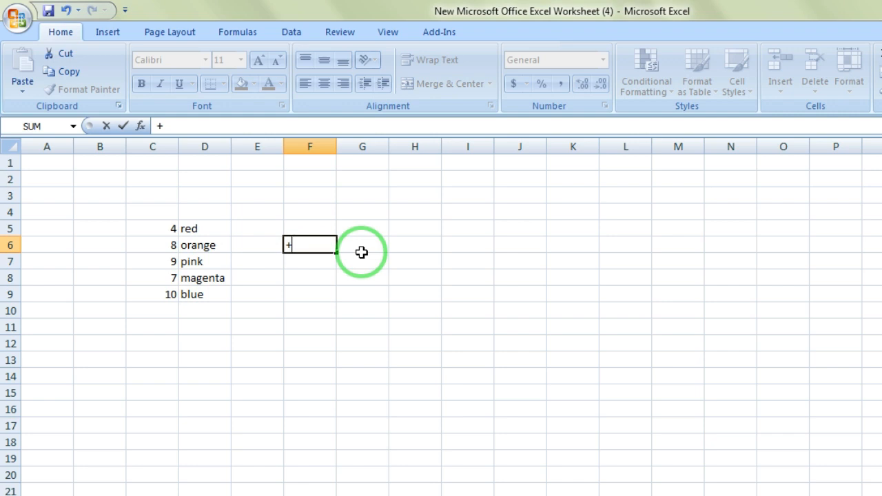
{"action": "type", "text": "loo"}
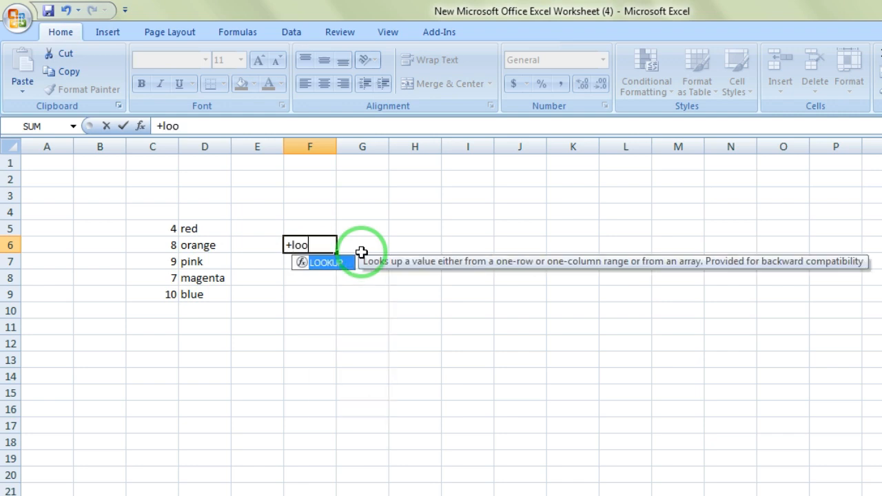
{"action": "type", "text": "kup("}
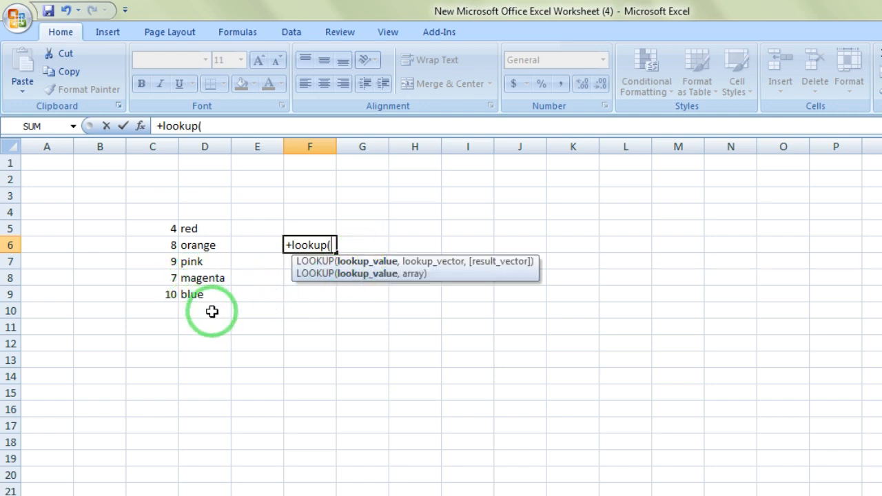
{"action": "type", "text": "9,"}
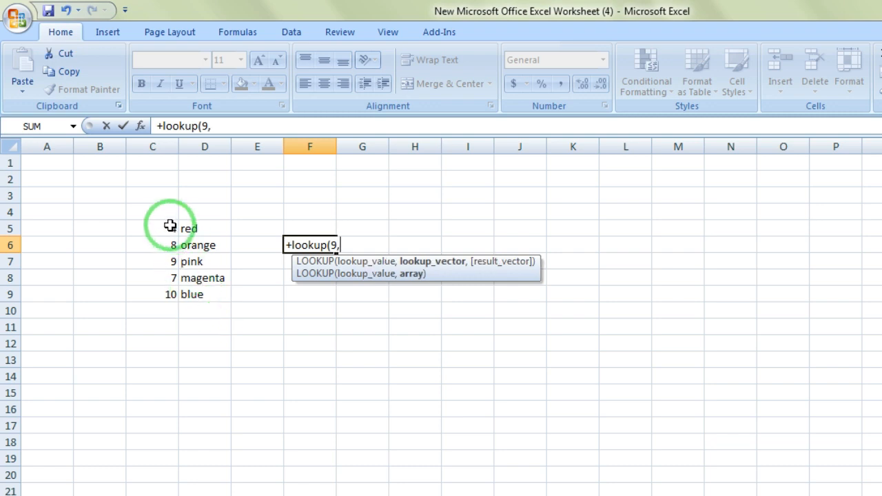
{"action": "left_click_drag", "start_coordinate": [173, 224], "coordinate": [173, 294]}
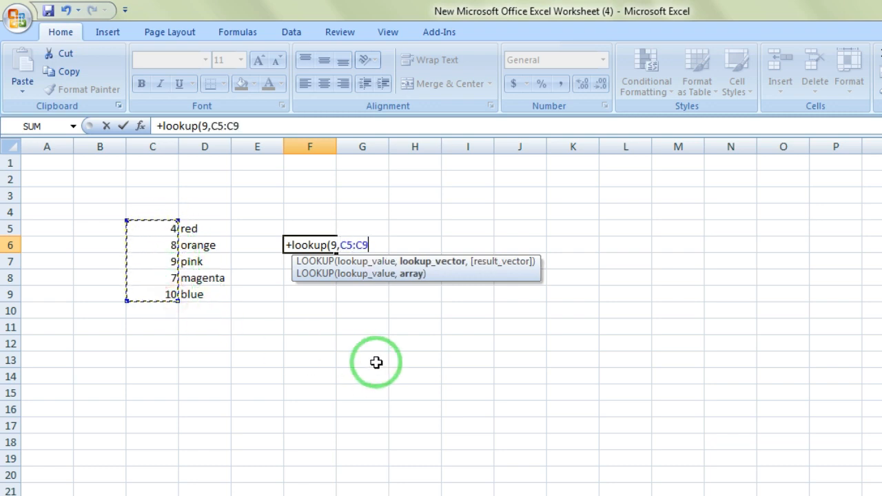
{"action": "type", "text": ","}
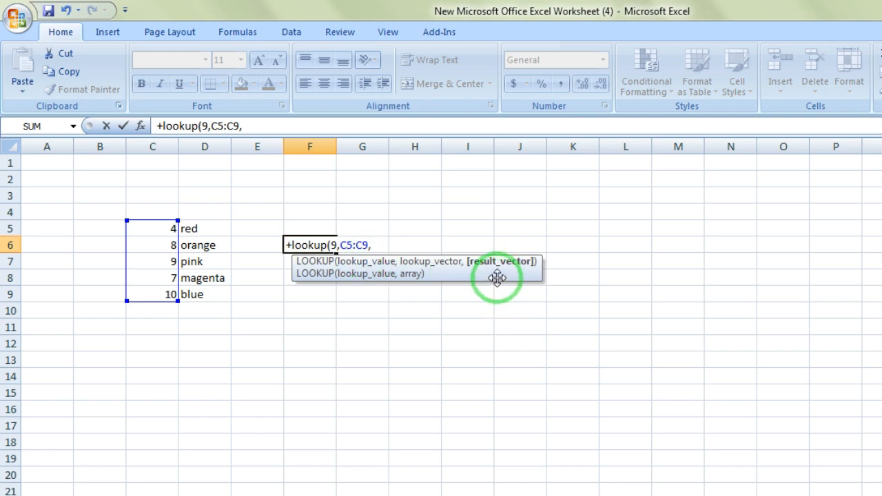
{"action": "left_click_drag", "start_coordinate": [216, 228], "coordinate": [228, 293]}
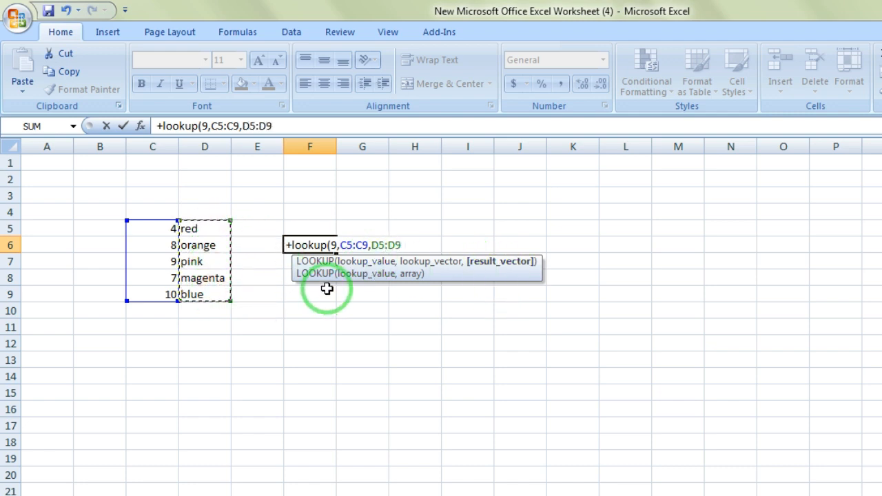
{"action": "type", "text": ")"}
{"action": "key", "text": "Tab"}
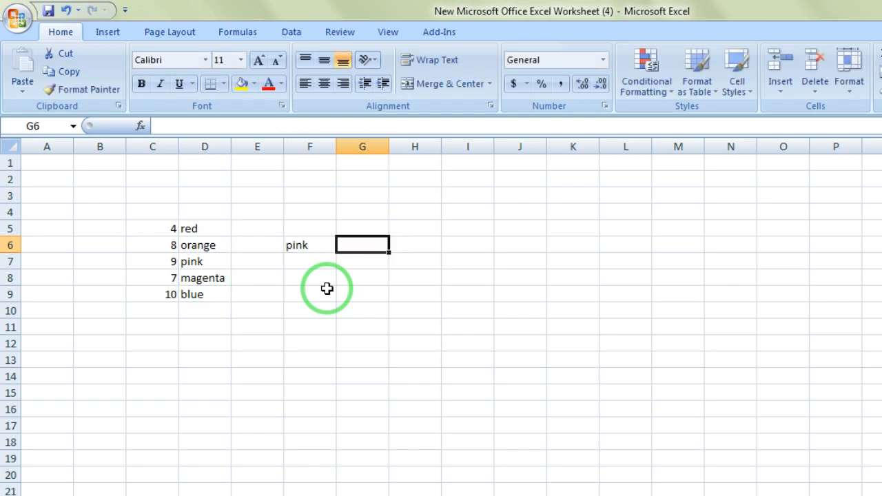
Check the lookup result in F6 against the row containing 9 and review the formula's arguments
{"action": "left_click", "coordinate": [163, 261]}
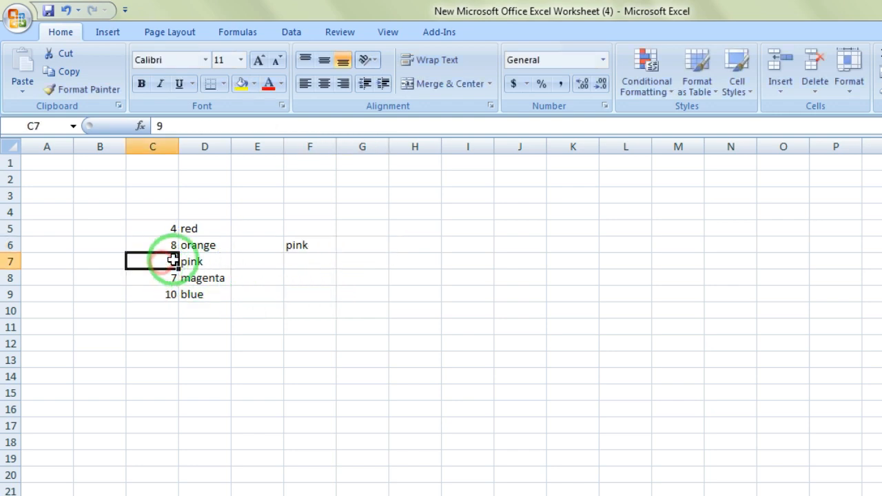
{"action": "left_click", "coordinate": [200, 261]}
{"action": "left_click", "coordinate": [309, 244]}
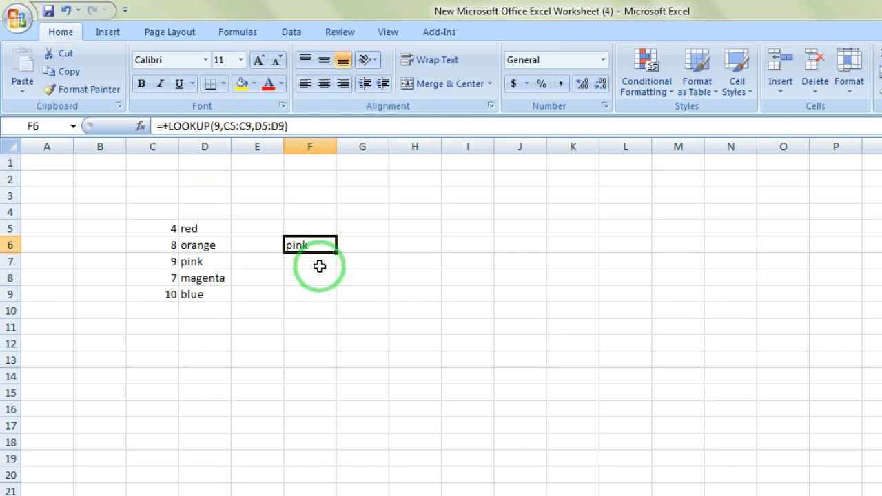
{"action": "left_click", "coordinate": [221, 124]}
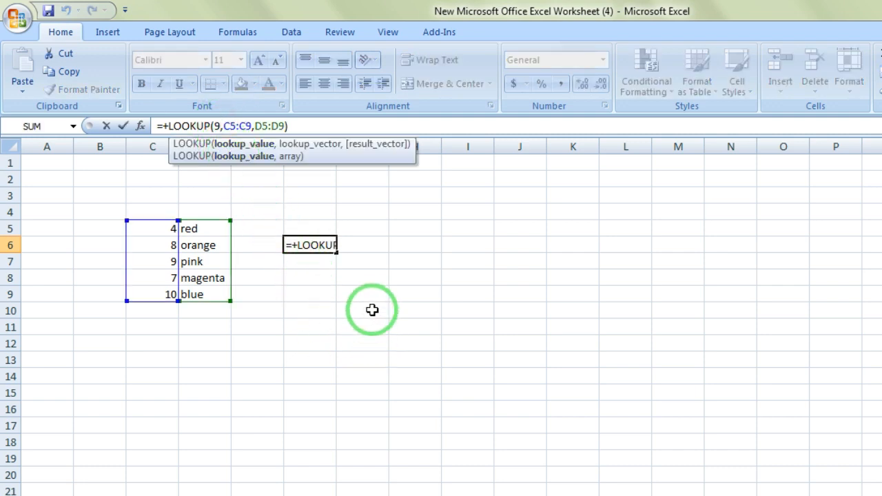
{"action": "left_click", "coordinate": [413, 245]}
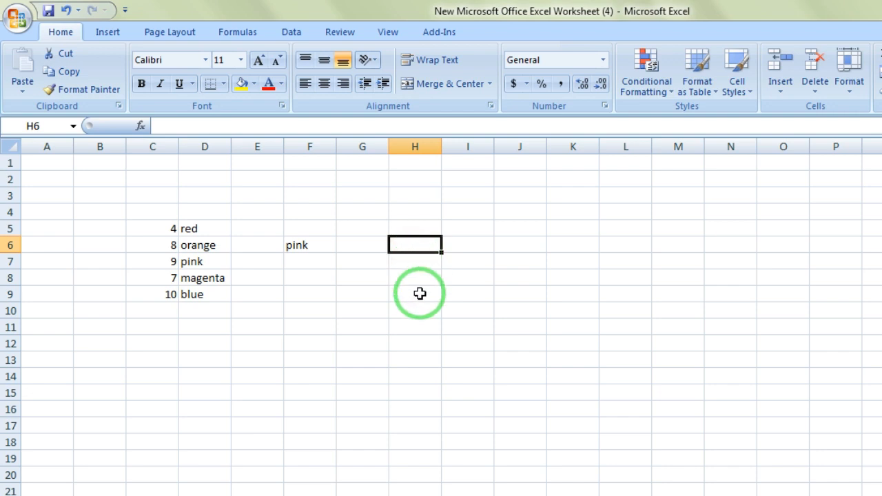
Enter the number 10 in cell H6 as a separate lookup input value
{"action": "type", "text": "10"}
{"action": "key", "text": "Tab"}
{"action": "key", "text": "Tab"}
{"action": "key", "text": "Tab"}
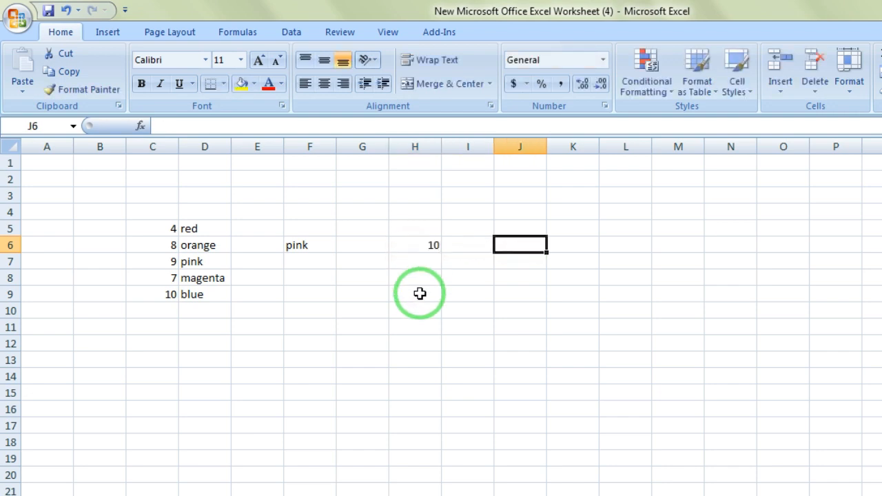
Edit the LOOKUP formula in F6 so its lookup value refers to cell H6 instead of the fixed number
{"action": "left_click", "coordinate": [317, 248]}
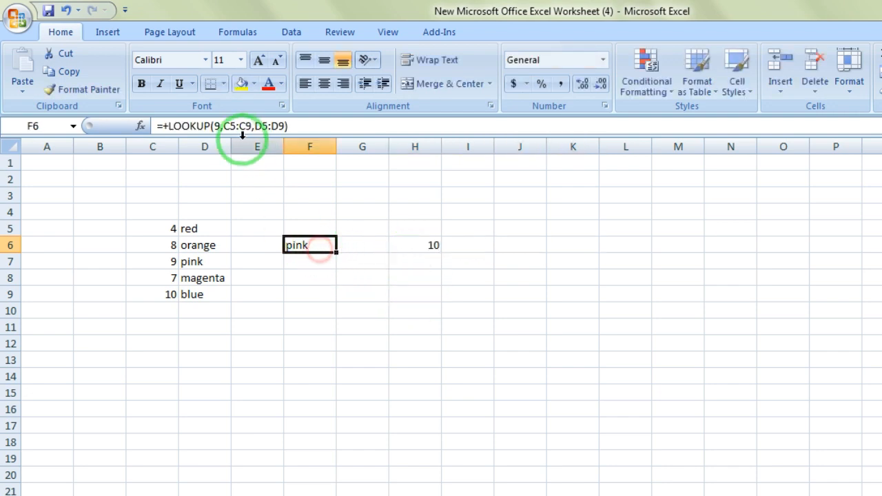
{"action": "left_click", "coordinate": [219, 129]}
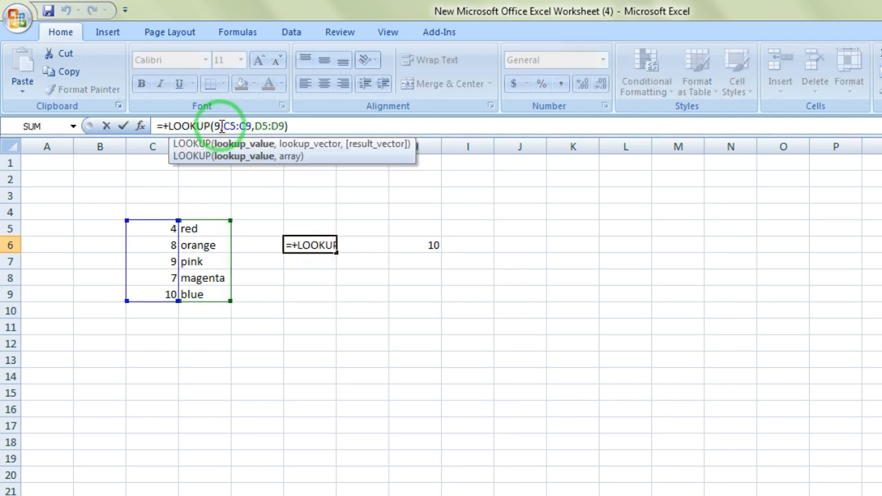
{"action": "key", "text": "BackSpace"}
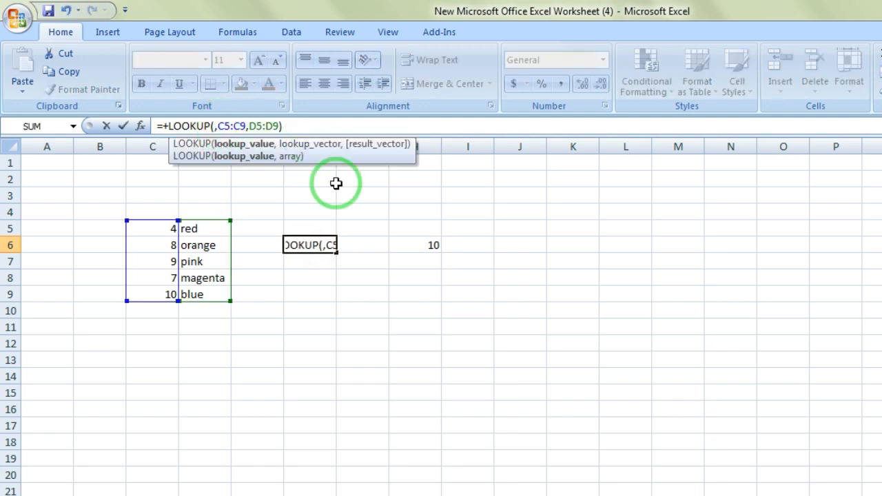
{"action": "left_click", "coordinate": [417, 249]}
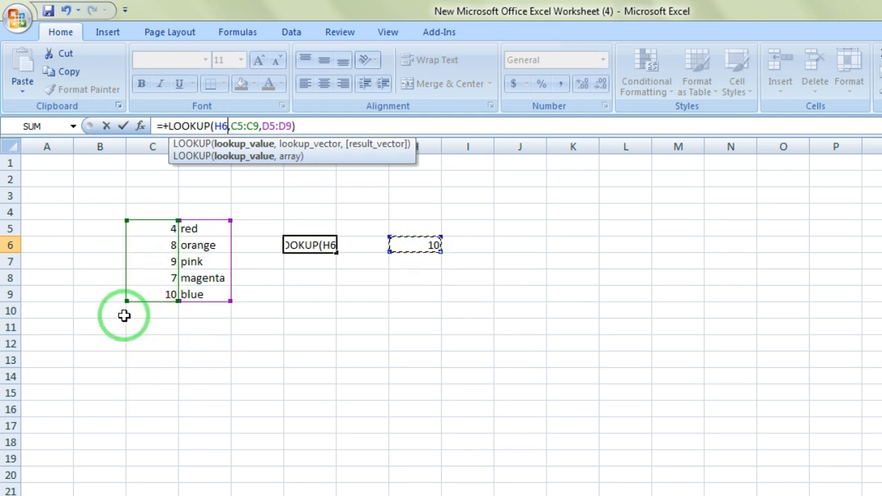
{"action": "key", "text": "Tab"}
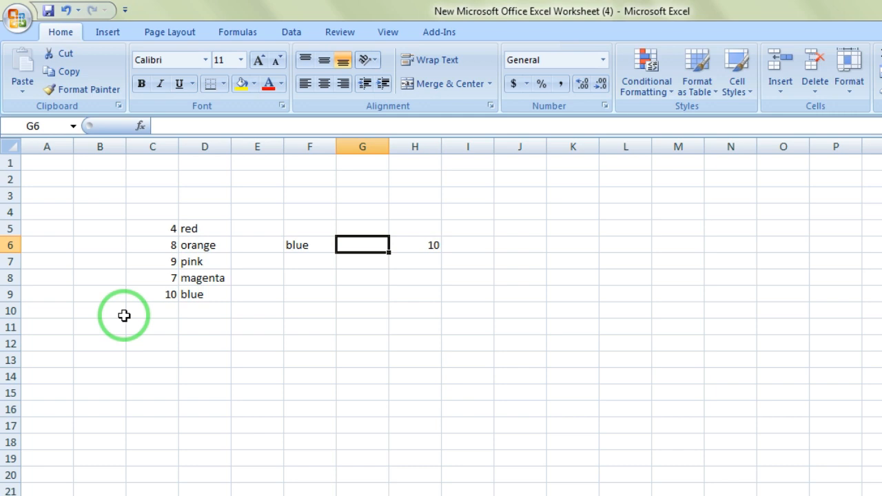
Change the lookup number in H6 to 4 and check the formula and its result in F6
{"action": "left_click", "coordinate": [413, 245]}
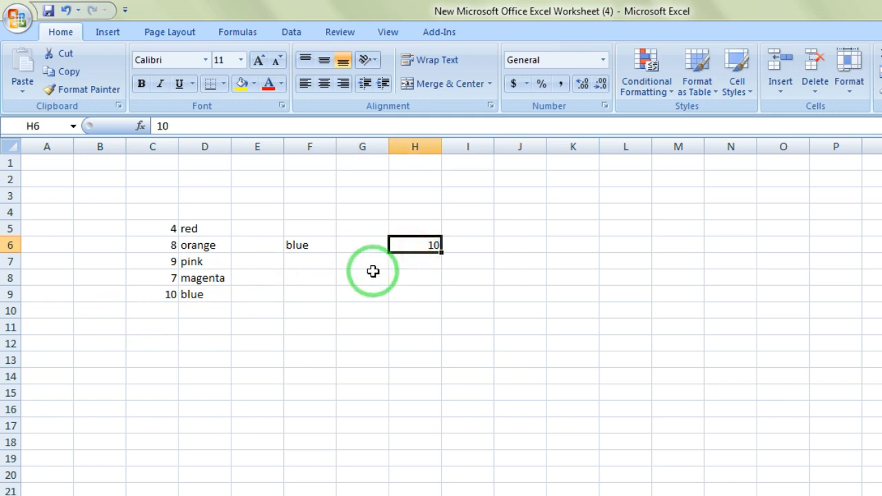
{"action": "type", "text": "4"}
{"action": "key", "text": "Tab"}
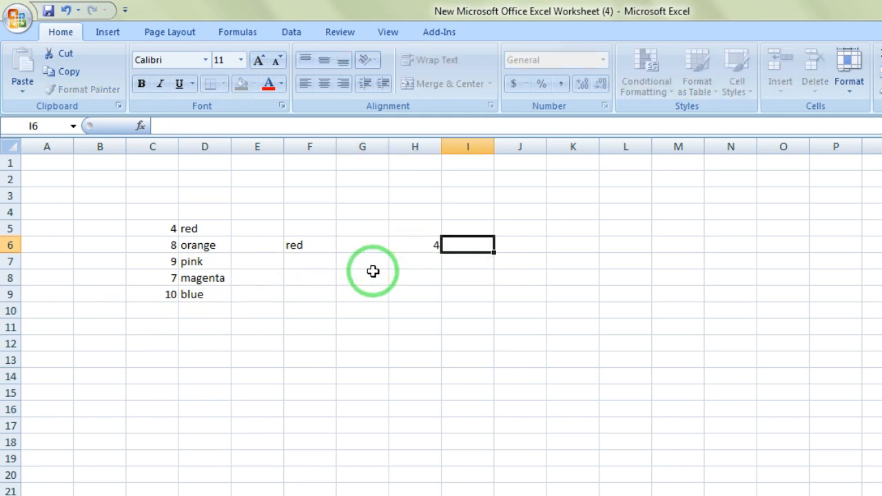
{"action": "left_click", "coordinate": [428, 244]}
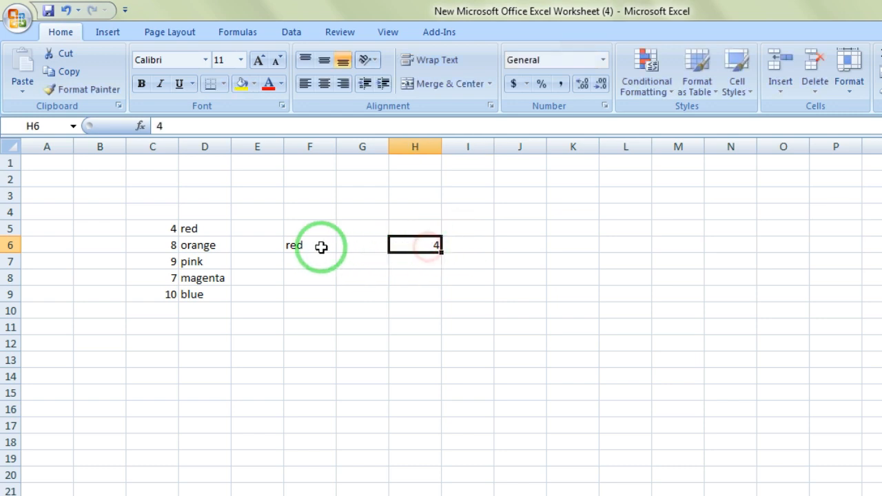
{"action": "left_click", "coordinate": [315, 246]}
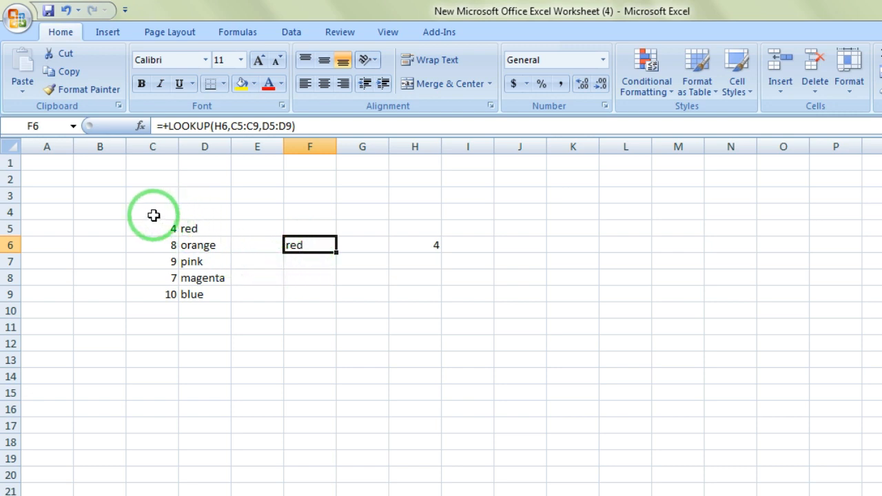
Clear the finished example from C4:H11 and enter 10, 12 and 16 in cells C5 to C7
{"action": "left_click_drag", "start_coordinate": [149, 206], "coordinate": [437, 319]}
{"action": "key", "text": "Delete"}
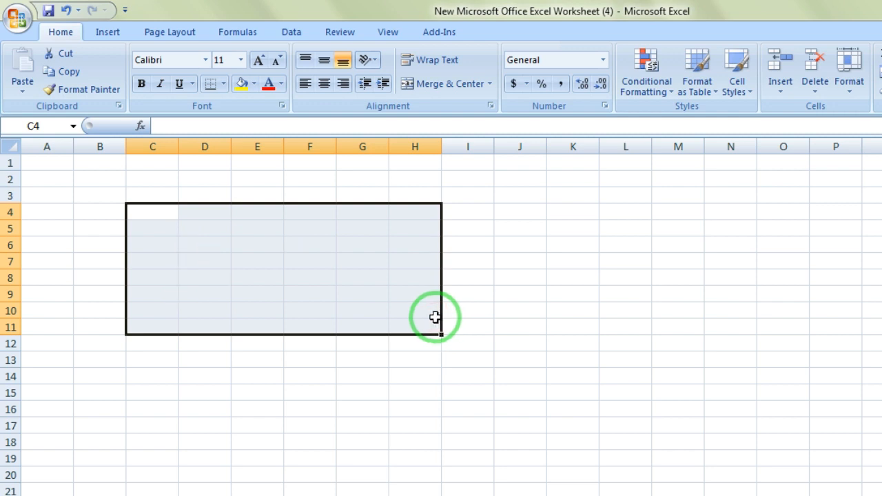
{"action": "left_click", "coordinate": [149, 230]}
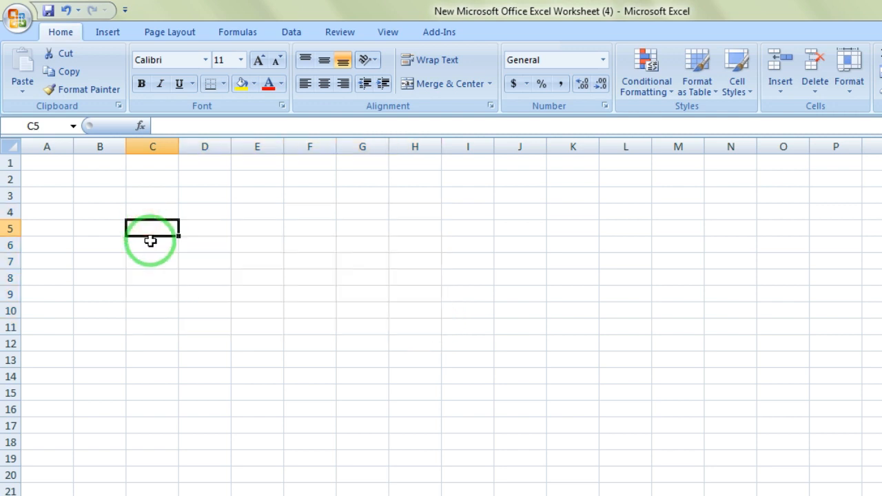
{"action": "type", "text": "10"}
{"action": "key", "text": "Return"}
{"action": "type", "text": "12"}
{"action": "key", "text": "Return"}
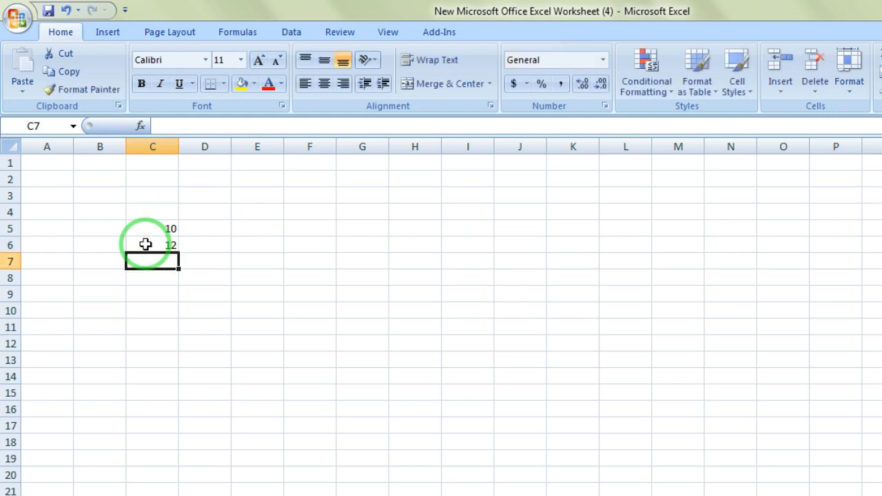
{"action": "type", "text": "16"}
{"action": "key", "text": "Return"}
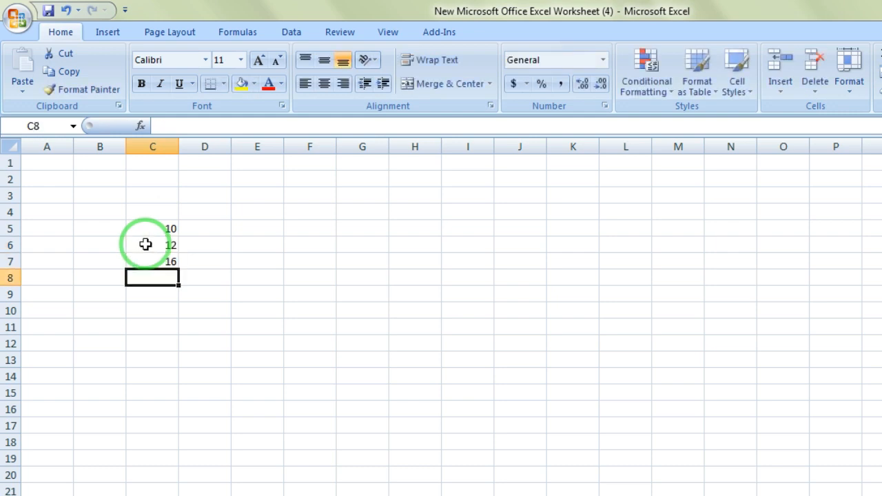
Continue the number list with 20, 10 and 25 in cells C8 to C10
{"action": "type", "text": "20"}
{"action": "key", "text": "Return"}
{"action": "type", "text": "10"}
{"action": "key", "text": "Return"}
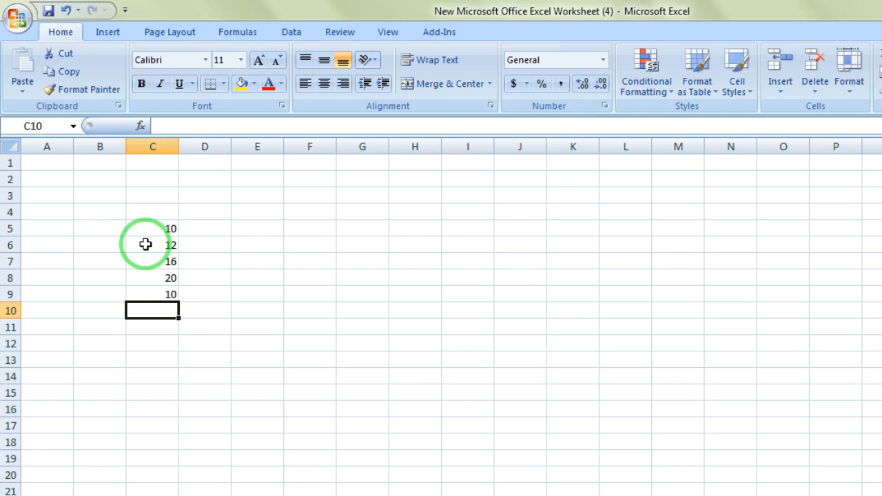
{"action": "type", "text": "25"}
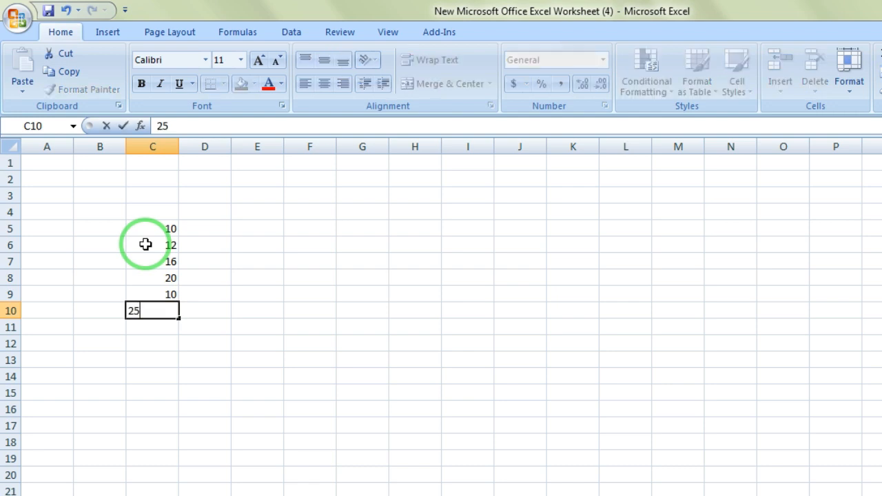
{"action": "key", "text": "Return"}
{"action": "type", "text": "28"}
{"action": "key", "text": "Return"}
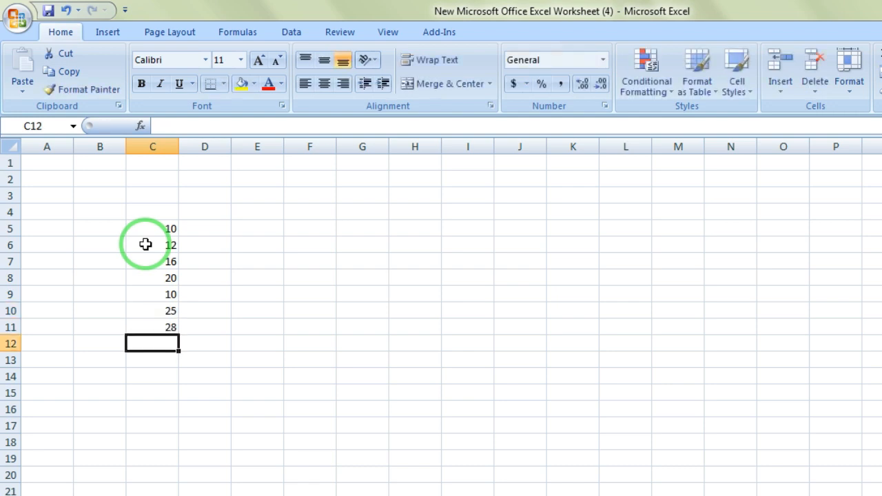
{"action": "type", "text": "32"}
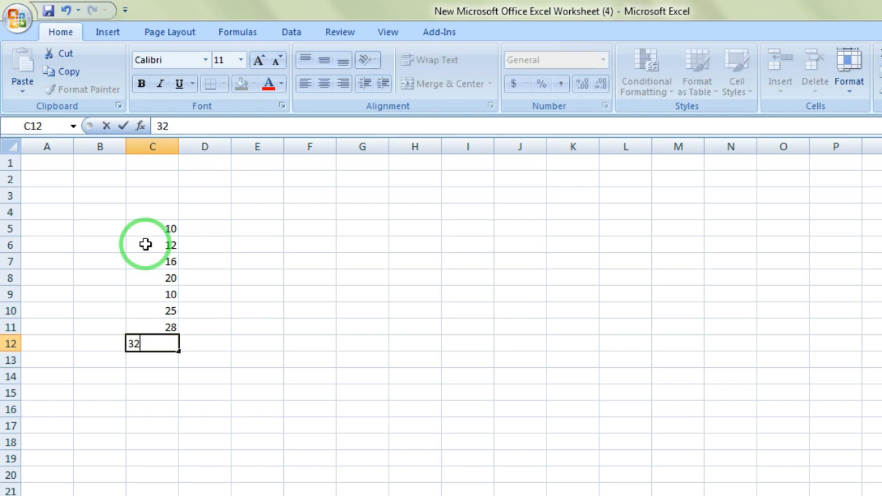
{"action": "key", "text": "BackSpace"}
{"action": "key", "text": "BackSpace"}
{"action": "left_click", "coordinate": [161, 326]}
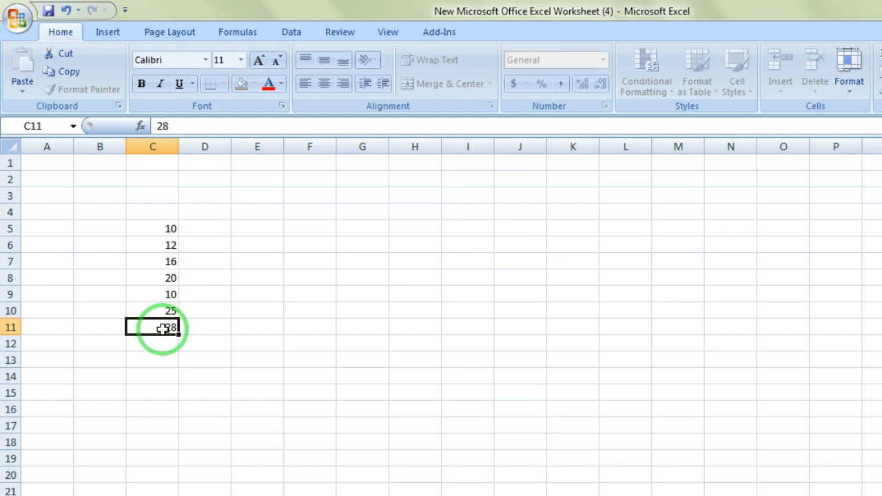
{"action": "key", "text": "Delete"}
Enter 3.125, 6.125 and 7.85 in cells D5 to D7, beside the first three numbers
{"action": "left_click", "coordinate": [161, 228]}
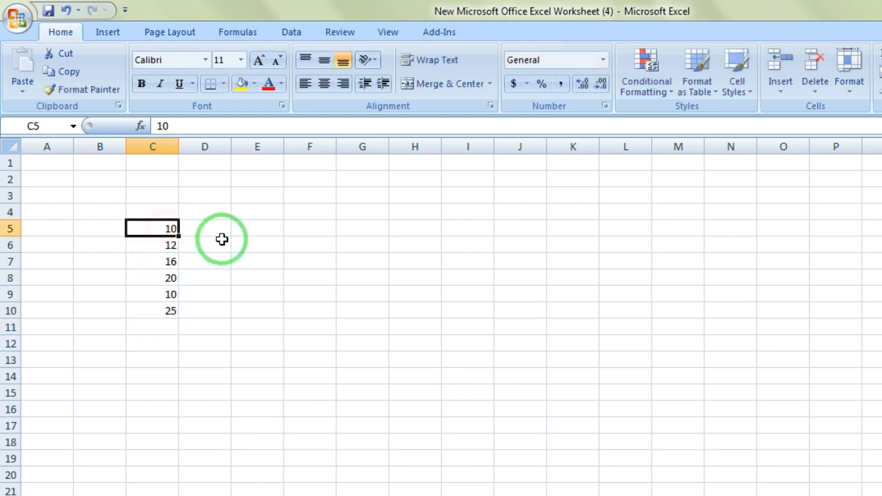
{"action": "left_click", "coordinate": [219, 228]}
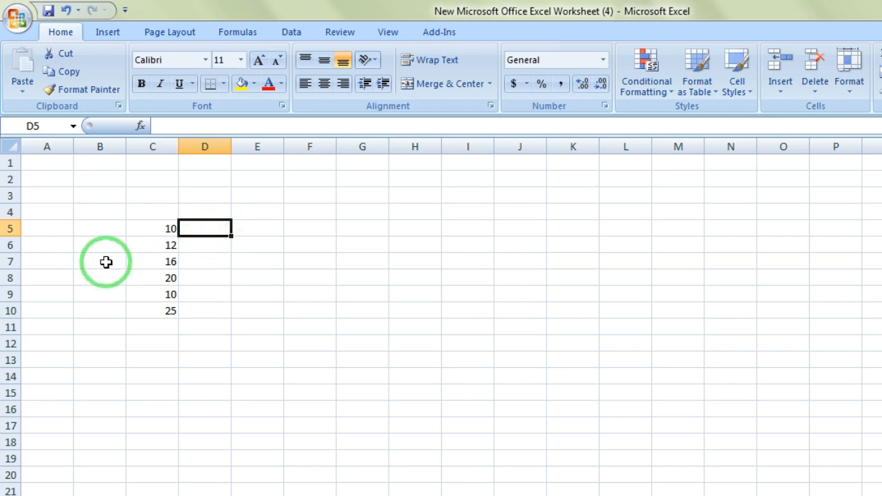
{"action": "type", "text": "3.125"}
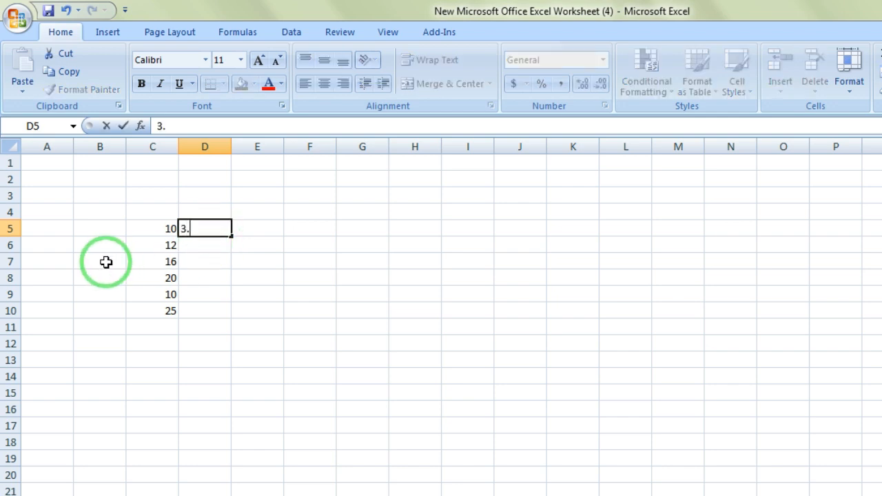
{"action": "key", "text": "Return"}
{"action": "type", "text": "6.125"}
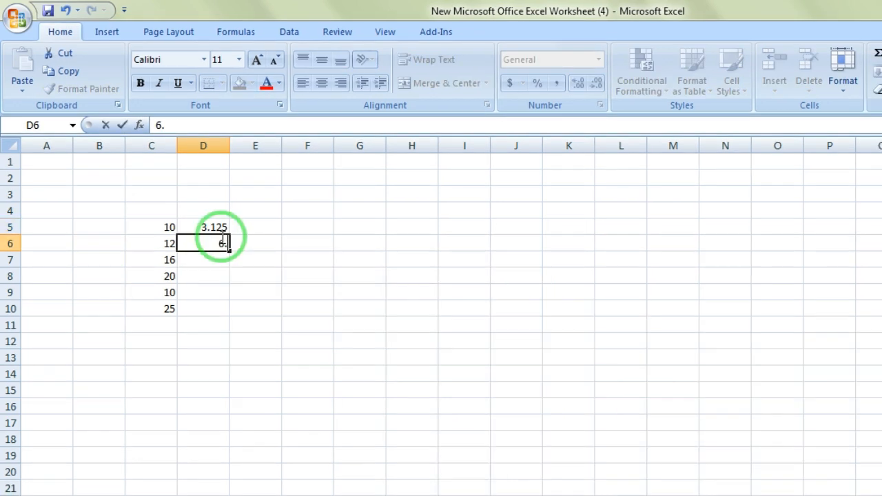
{"action": "key", "text": "Return"}
{"action": "type", "text": "7.850"}
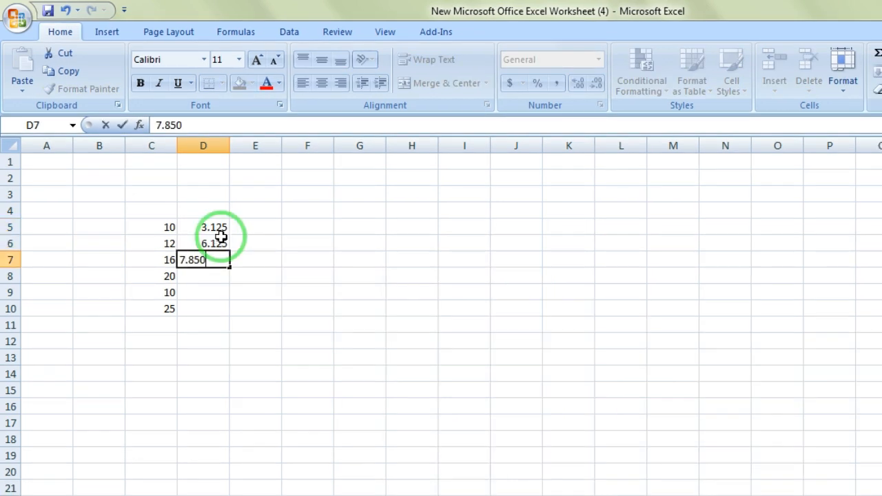
{"action": "key", "text": "Return"}
Complete the second column with 10.2, 15.3 and 9.5 in cells D8 to D10
{"action": "type", "text": "1"}
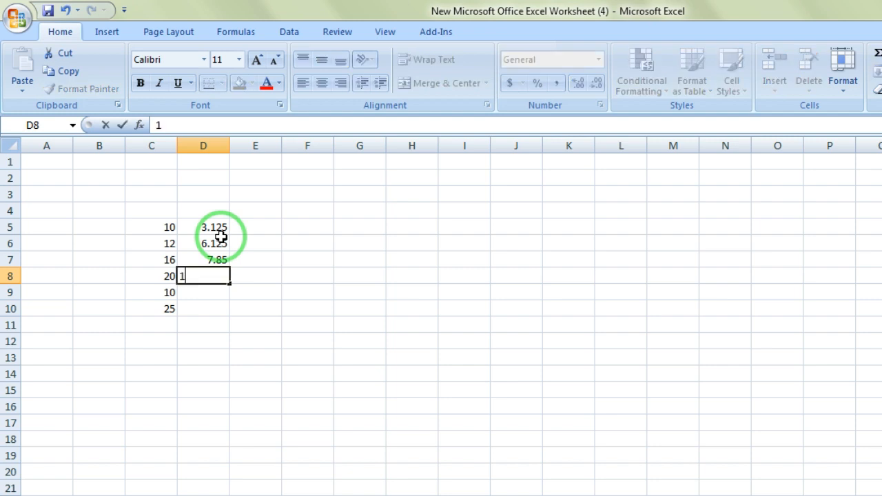
{"action": "type", "text": "0.200"}
{"action": "key", "text": "Return"}
{"action": "type", "text": "150"}
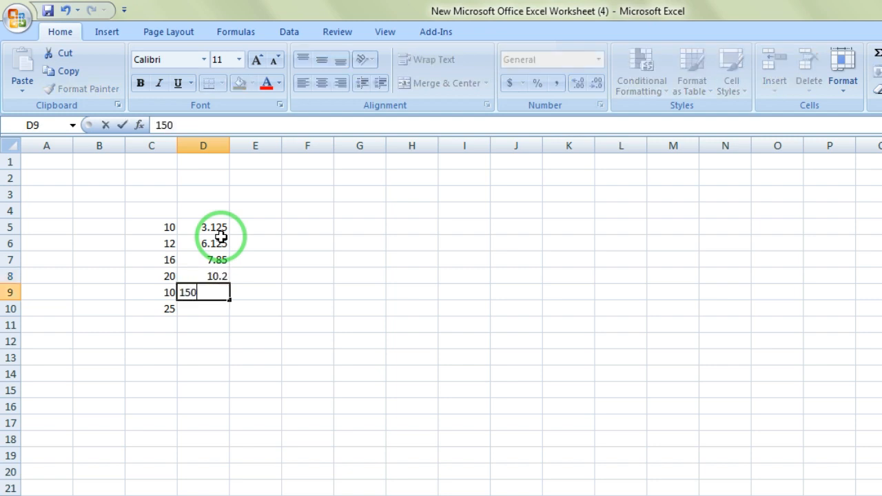
{"action": "key", "text": "BackSpace"}
{"action": "type", "text": ".300"}
{"action": "key", "text": "Return"}
{"action": "type", "text": "9"}
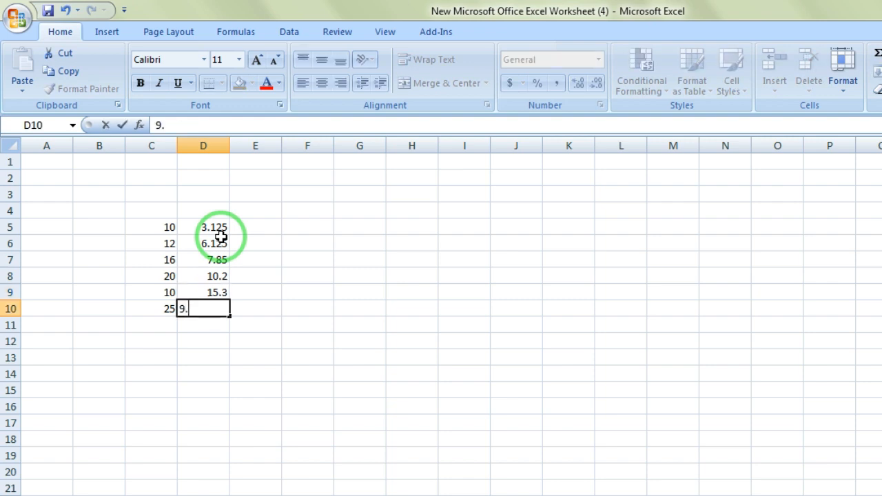
{"action": "type", "text": ".500"}
{"action": "left_click", "coordinate": [249, 228]}
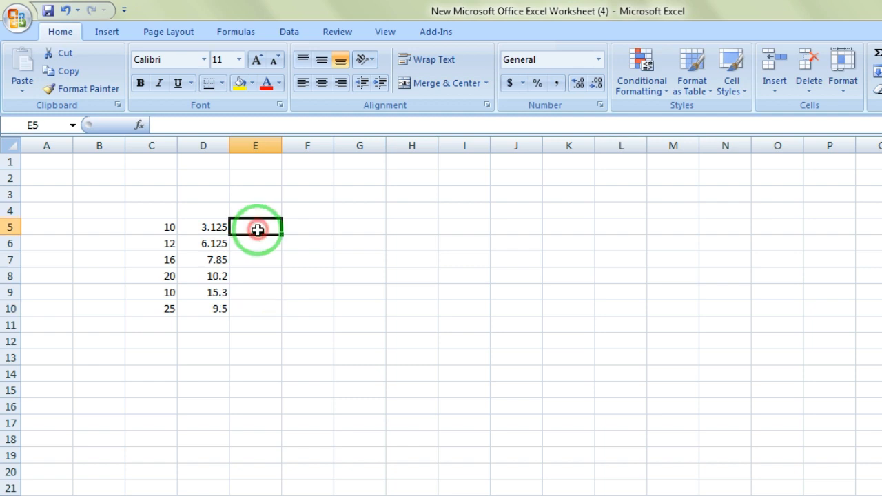
{"action": "left_click", "coordinate": [302, 244]}
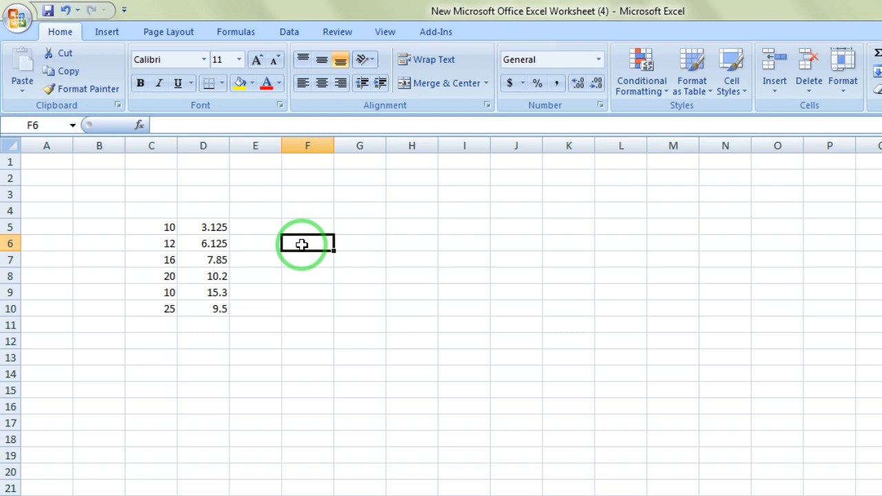
{"action": "type", "text": "+"}
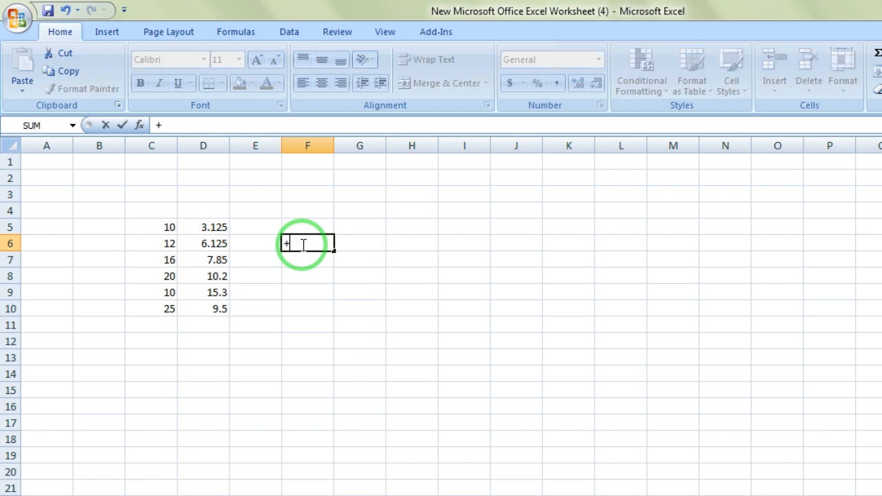
{"action": "type", "text": "loo"}
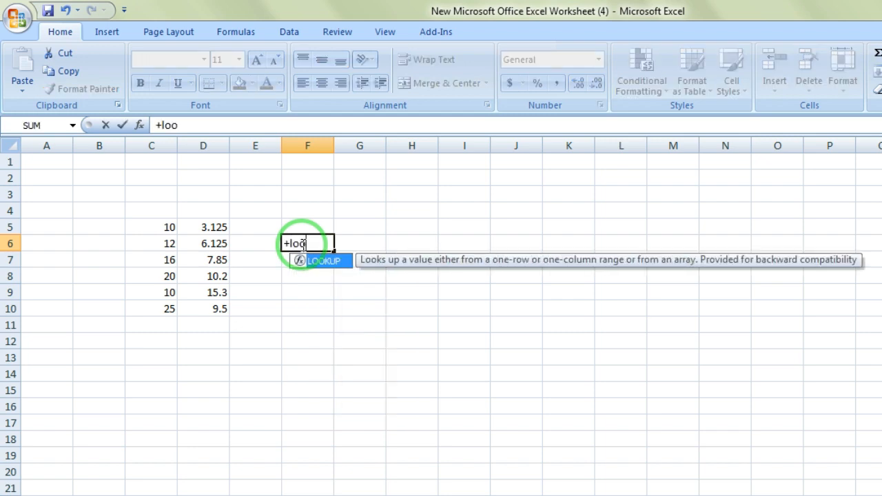
{"action": "type", "text": "kup"}
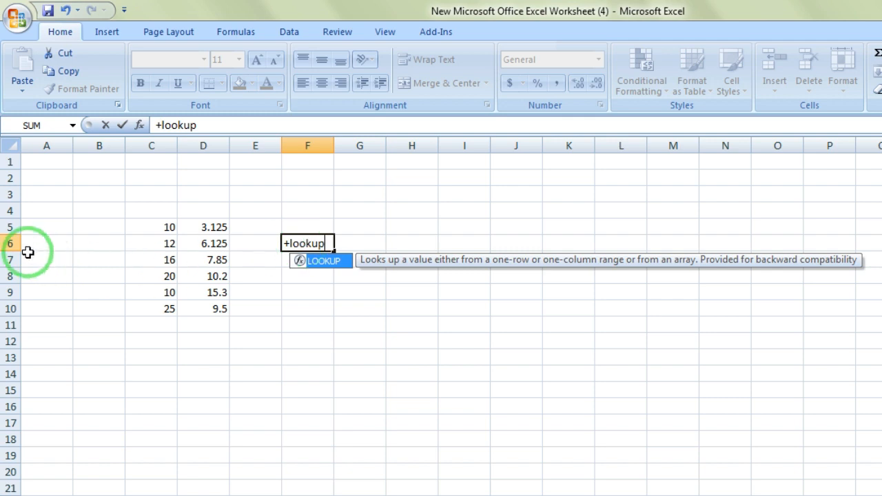
{"action": "key", "text": "Escape"}
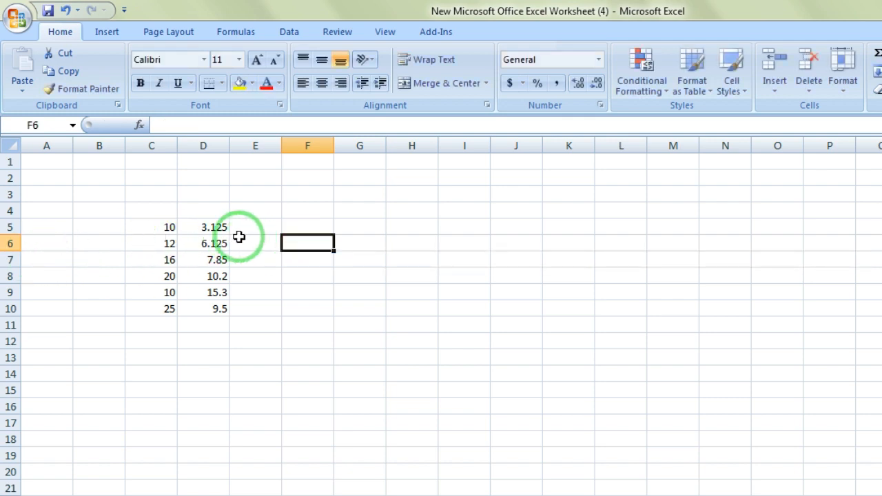
Begin a LOOKUP formula in F5 with C5 as the lookup value and {10,12,16,20,25} as the lookup vector
{"action": "left_click", "coordinate": [297, 224]}
{"action": "type", "text": "+"}
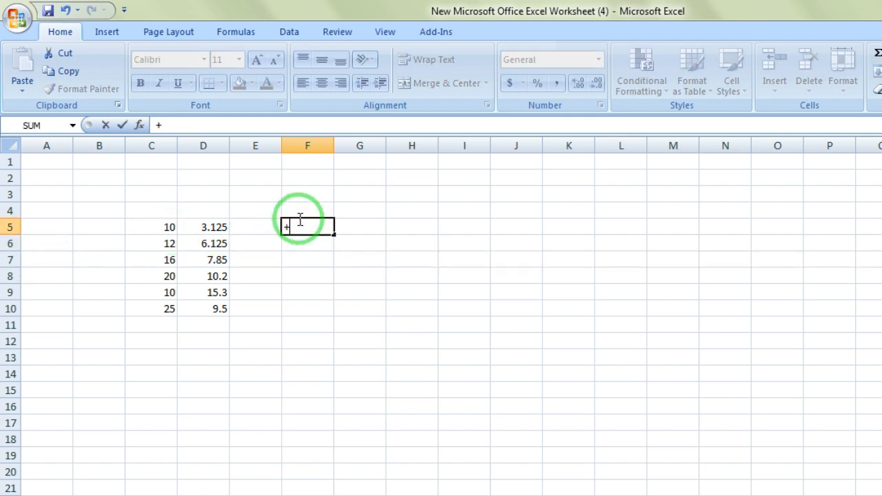
{"action": "type", "text": "loo"}
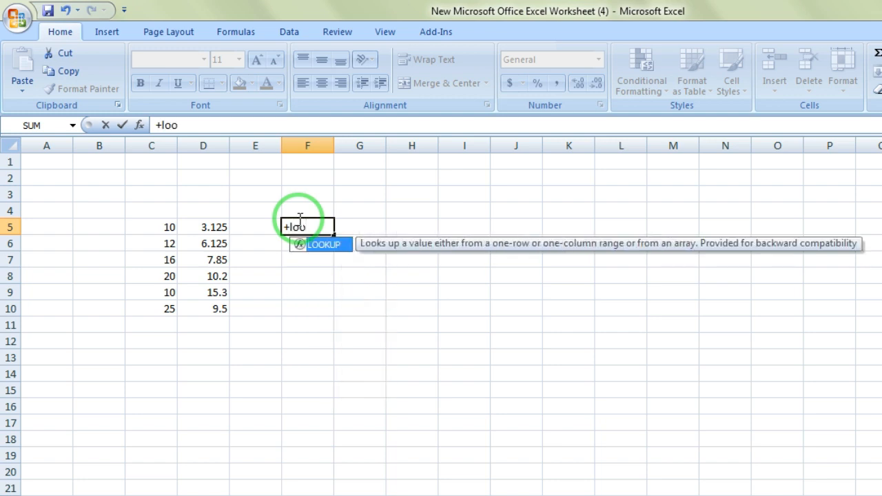
{"action": "type", "text": "kup("}
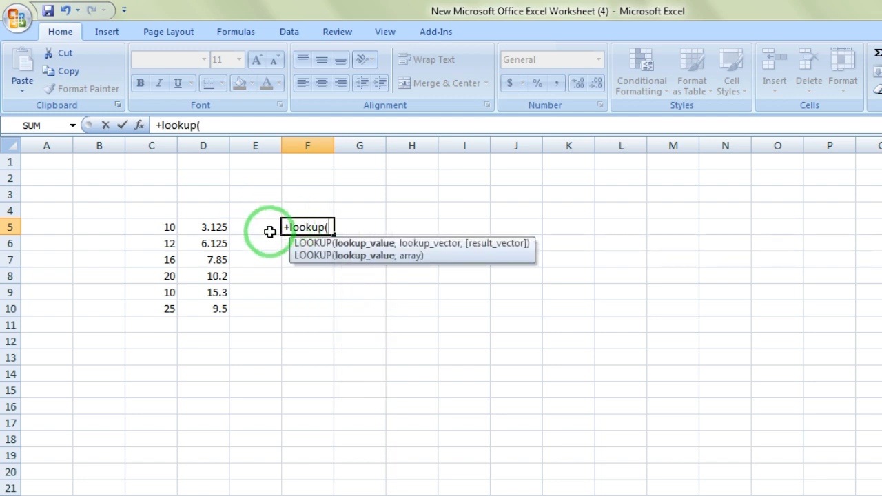
{"action": "left_click", "coordinate": [154, 227]}
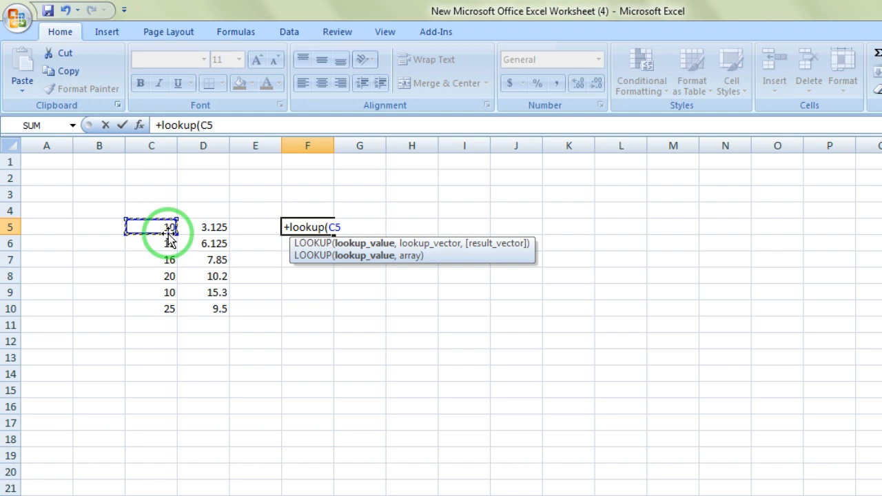
{"action": "type", "text": ","}
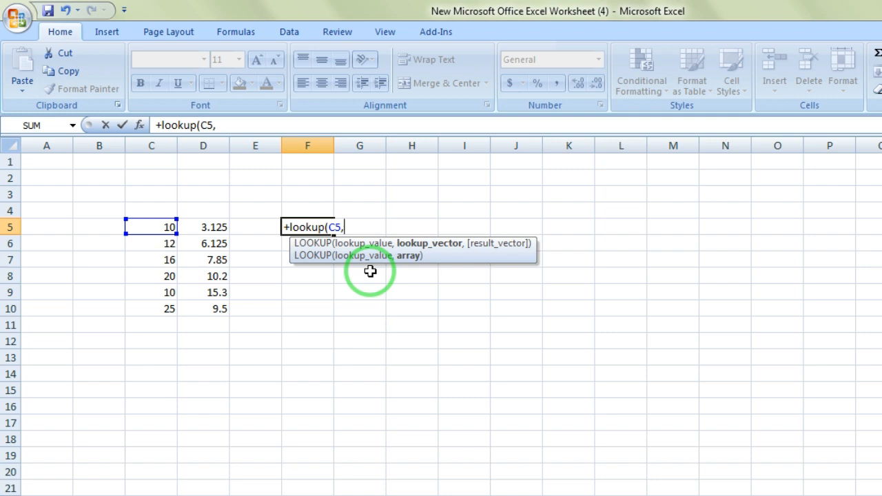
{"action": "type", "text": "{"}
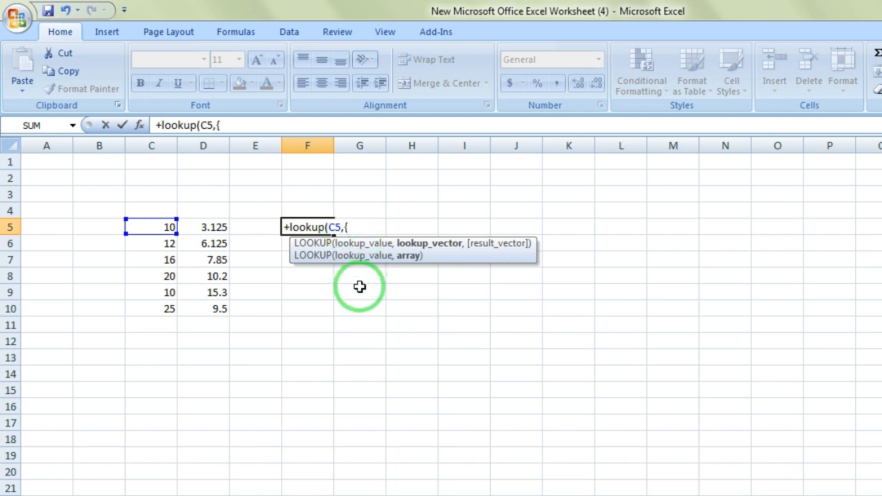
{"action": "type", "text": "10,12,16"}
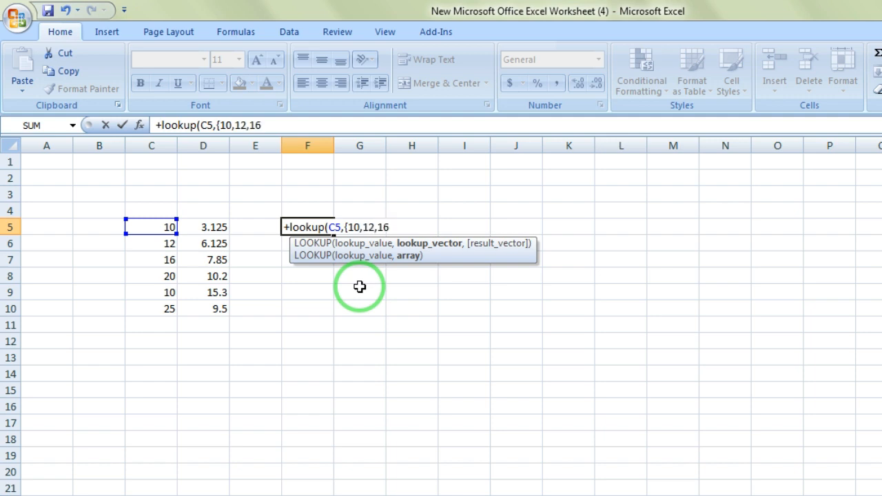
{"action": "type", "text": ",20,25}"}
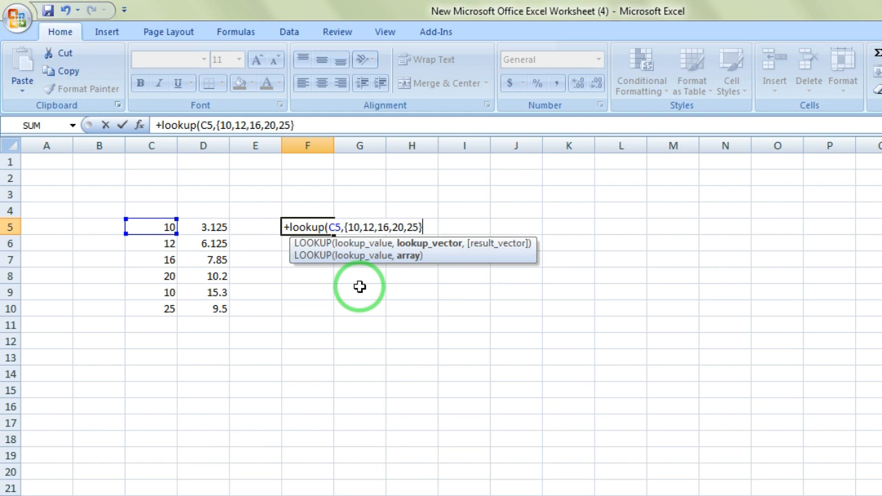
Complete the F5 formula with the result vector {0.617,0.888,1.580,2.469,3.858} multiplied by D5
{"action": "type", "text": ","}
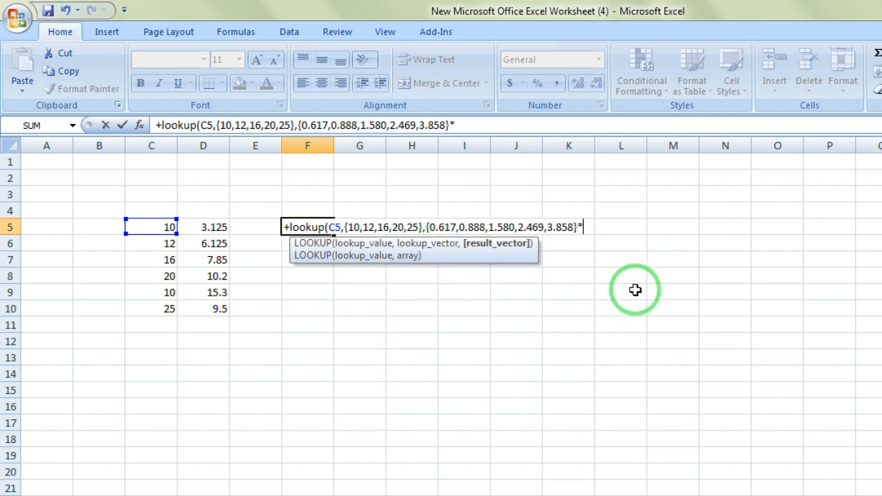
{"action": "left_click", "coordinate": [224, 228]}
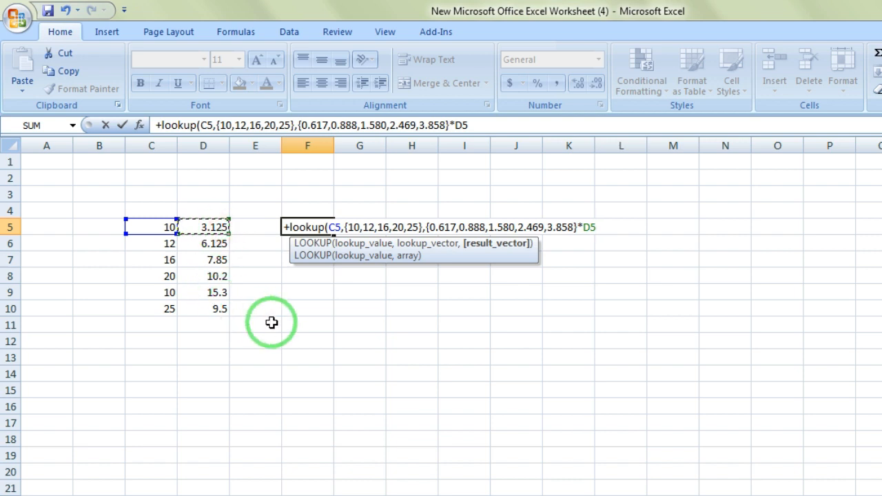
{"action": "type", "text": ")"}
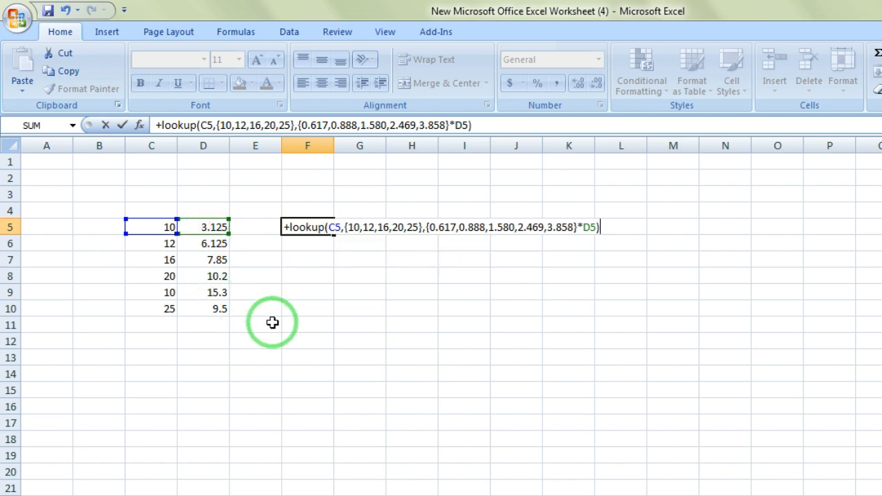
{"action": "key", "text": "Tab"}
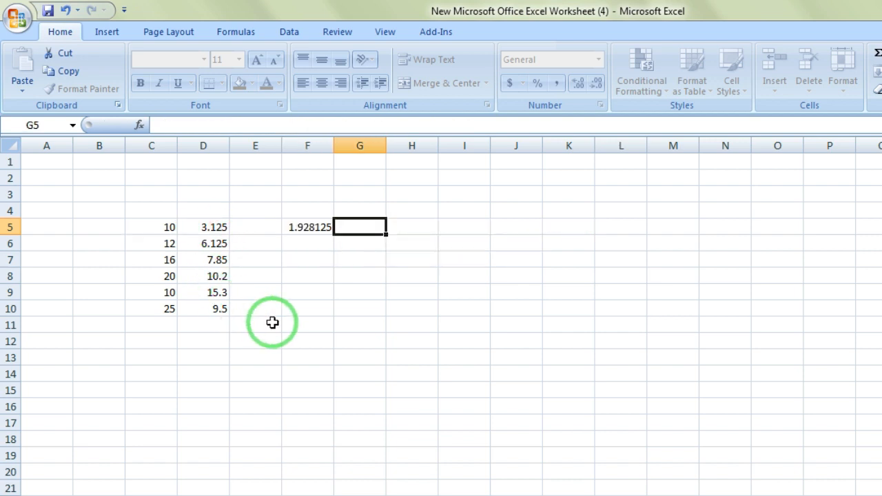
Examine the arguments of the F5 LOOKUP formula, matching each lookup vector number with its result vector value
{"action": "left_click", "coordinate": [320, 224]}
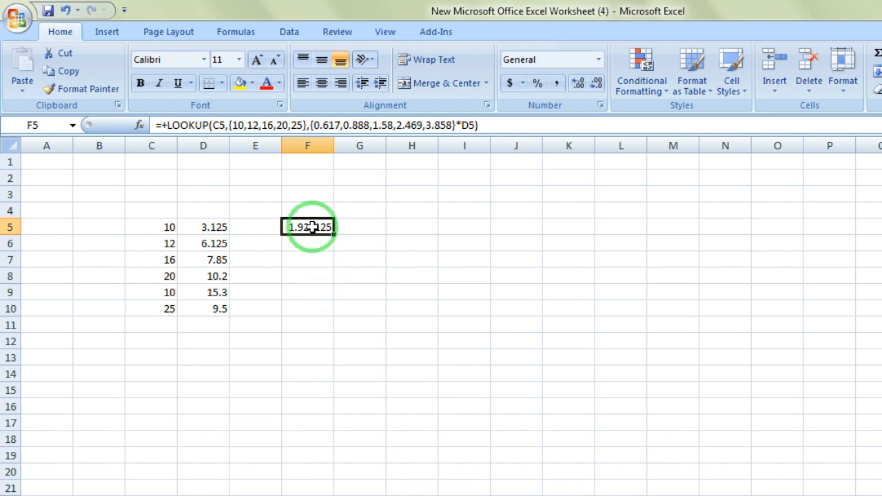
{"action": "left_click", "coordinate": [205, 125]}
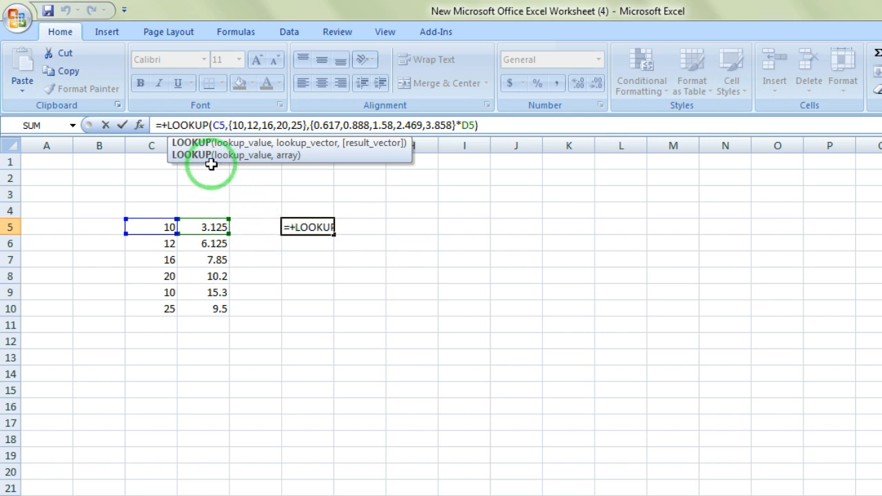
{"action": "left_click", "coordinate": [215, 125]}
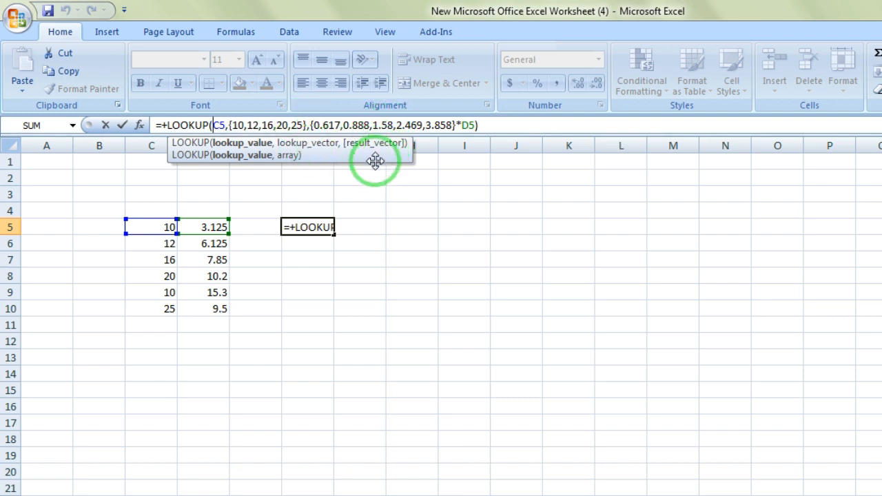
{"action": "left_click", "coordinate": [234, 124]}
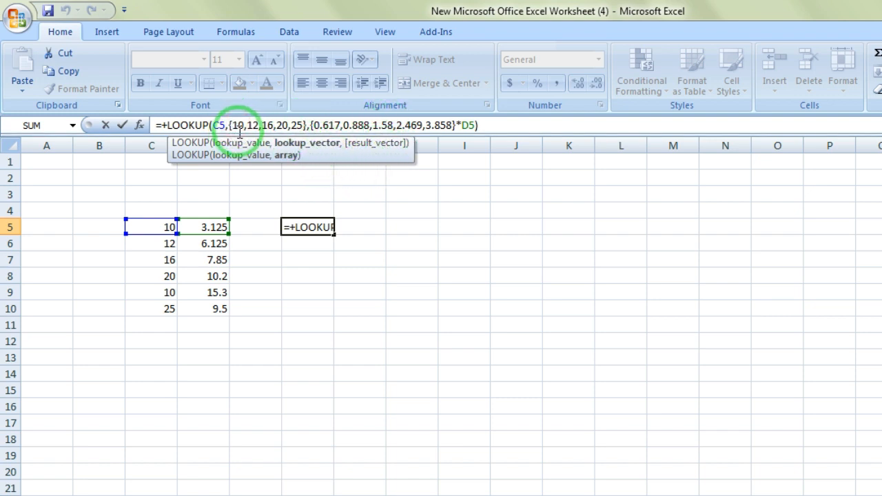
{"action": "left_click", "coordinate": [240, 125]}
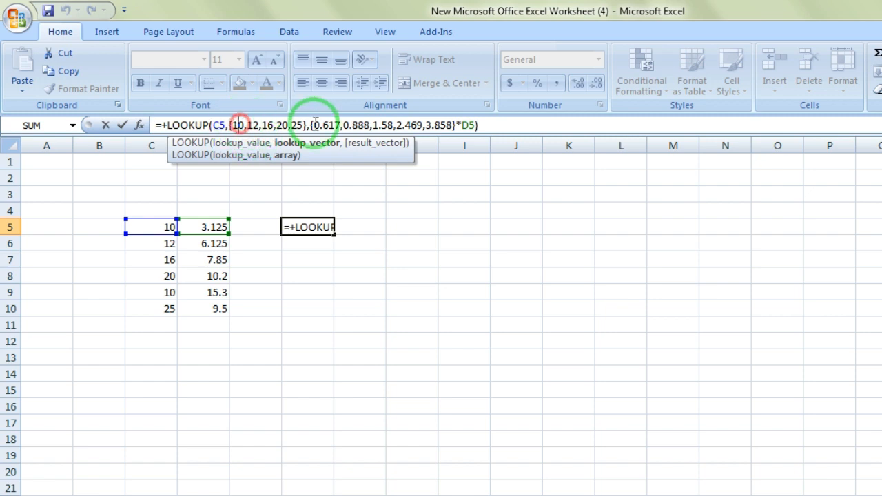
{"action": "left_click", "coordinate": [325, 125]}
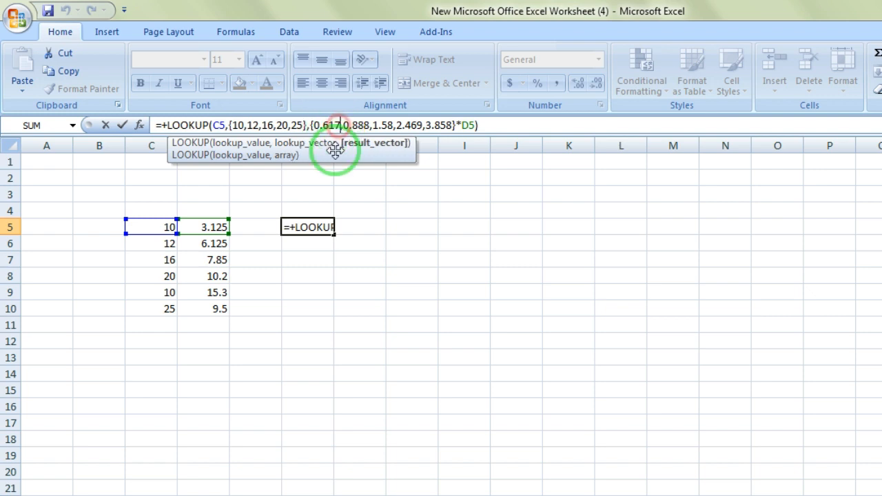
{"action": "left_click", "coordinate": [255, 125]}
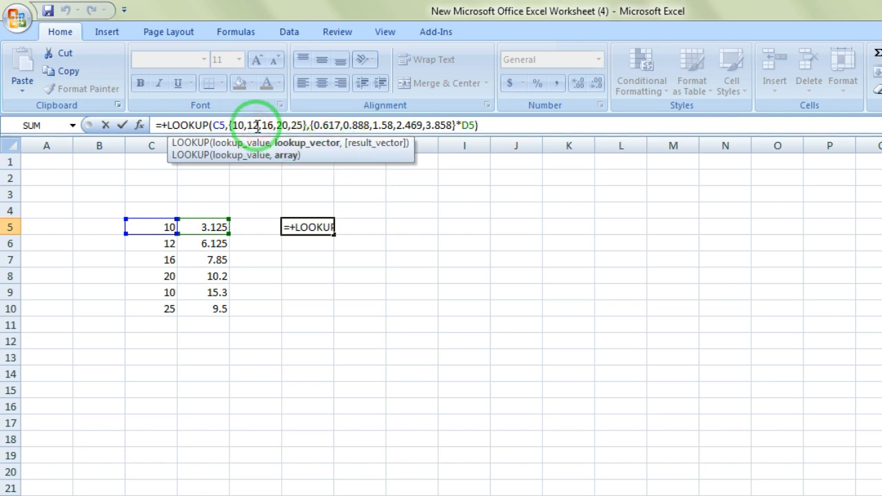
{"action": "left_click", "coordinate": [350, 124]}
{"action": "left_click", "coordinate": [267, 124]}
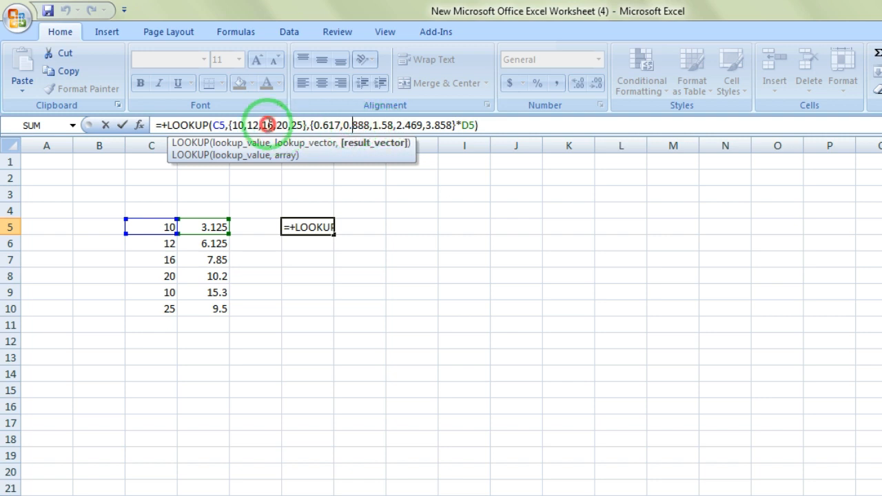
{"action": "left_click", "coordinate": [390, 125]}
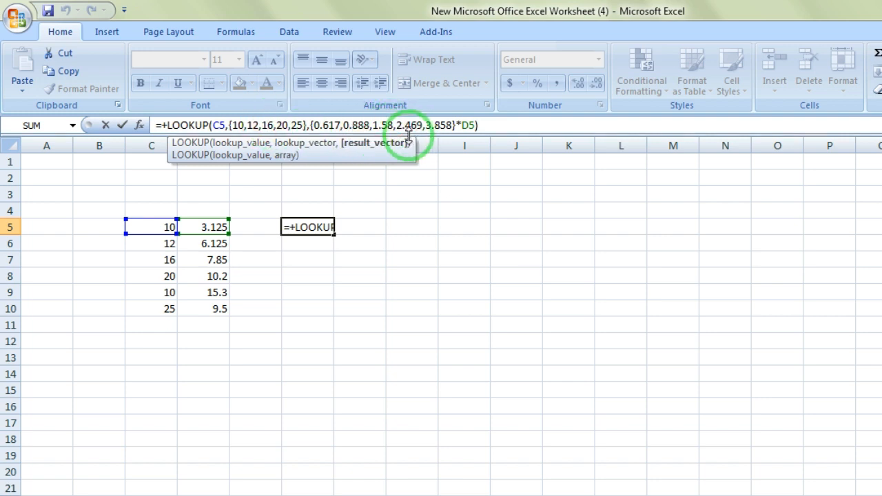
{"action": "left_click", "coordinate": [239, 125]}
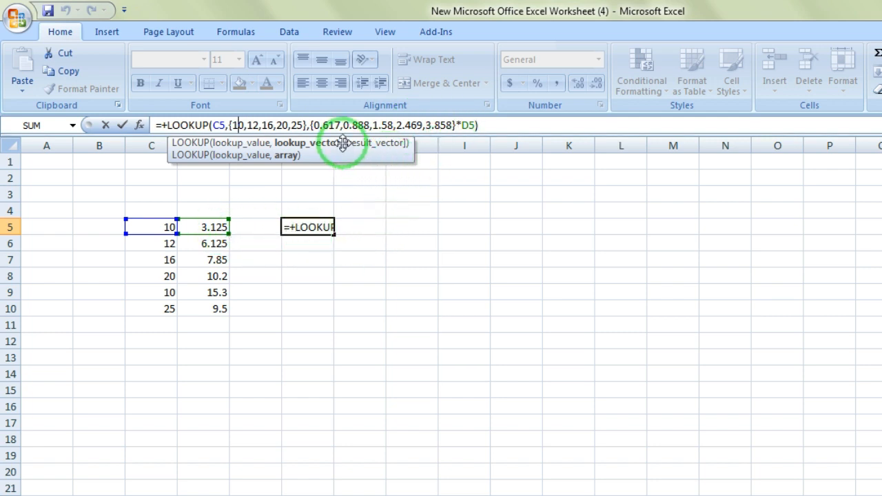
{"action": "key", "text": "Tab"}
Cross-check the F5 result by calculating +0.617*3.125 in H5, and clear H5 after comparing
{"action": "left_click", "coordinate": [428, 232]}
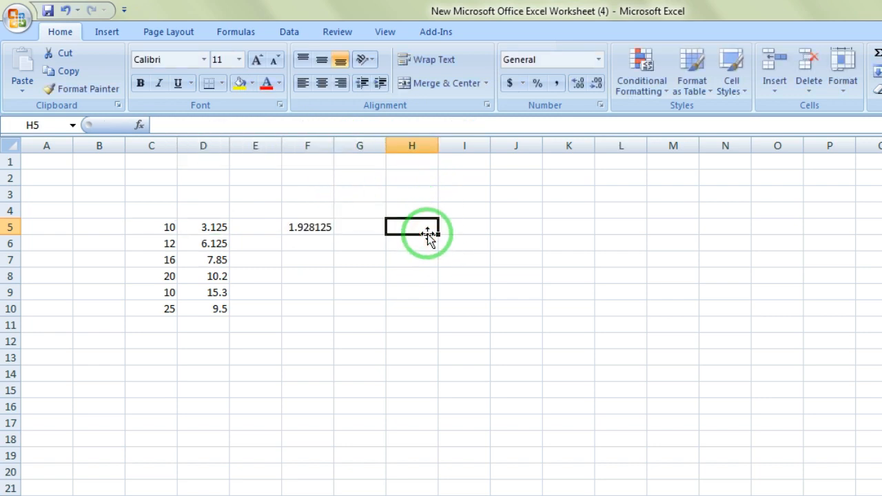
{"action": "type", "text": "+0.617*3.125"}
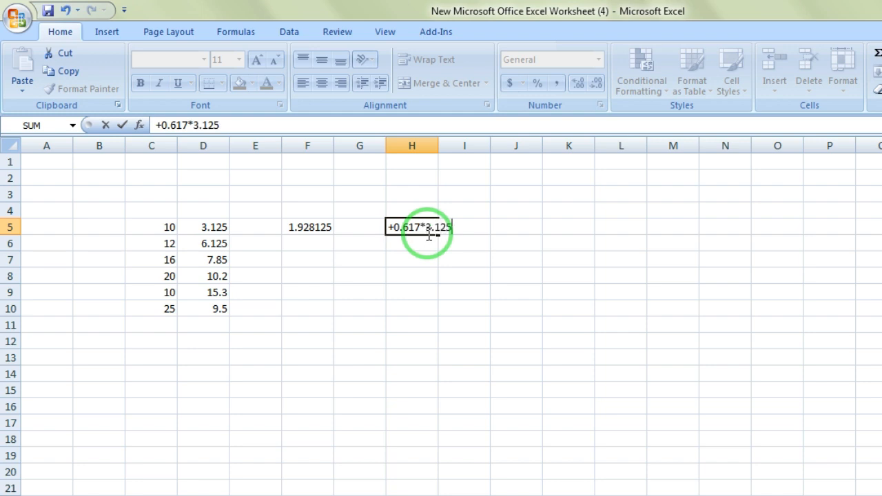
{"action": "key", "text": "Tab"}
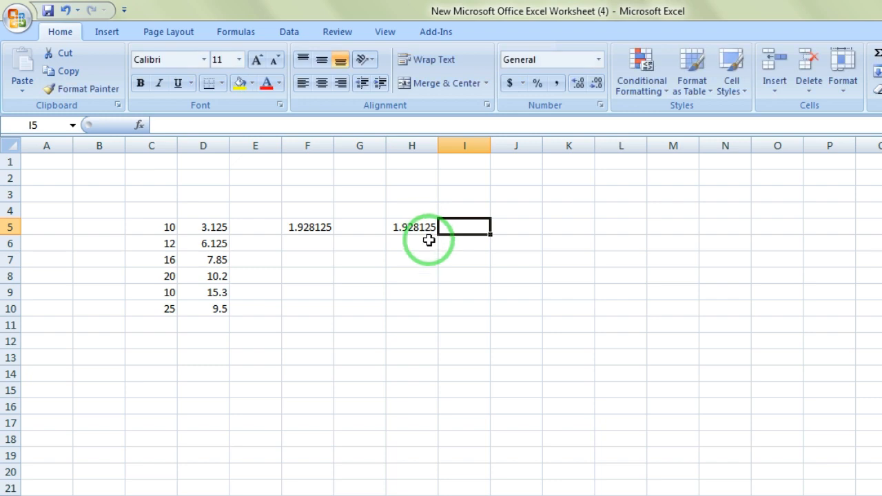
{"action": "left_click", "coordinate": [430, 225]}
{"action": "left_click", "coordinate": [310, 227]}
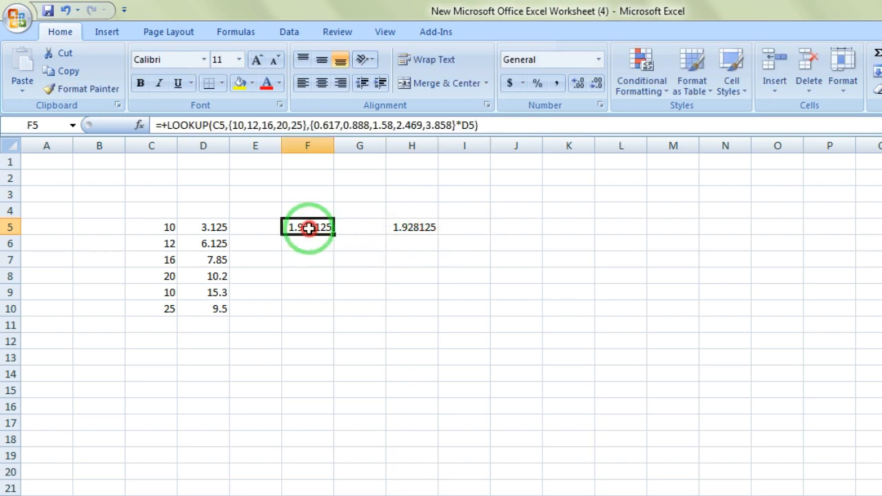
{"action": "left_click", "coordinate": [420, 227]}
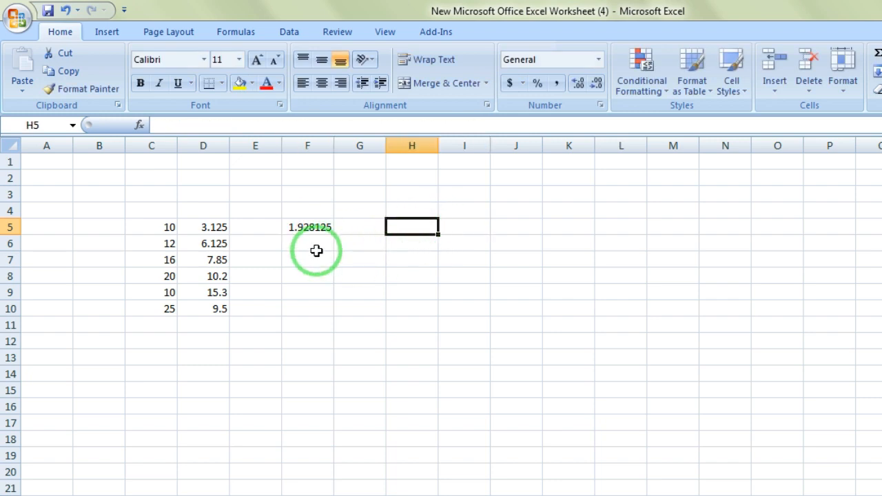
Fill the LOOKUP formula from F5 down to F10
{"action": "left_click", "coordinate": [324, 230]}
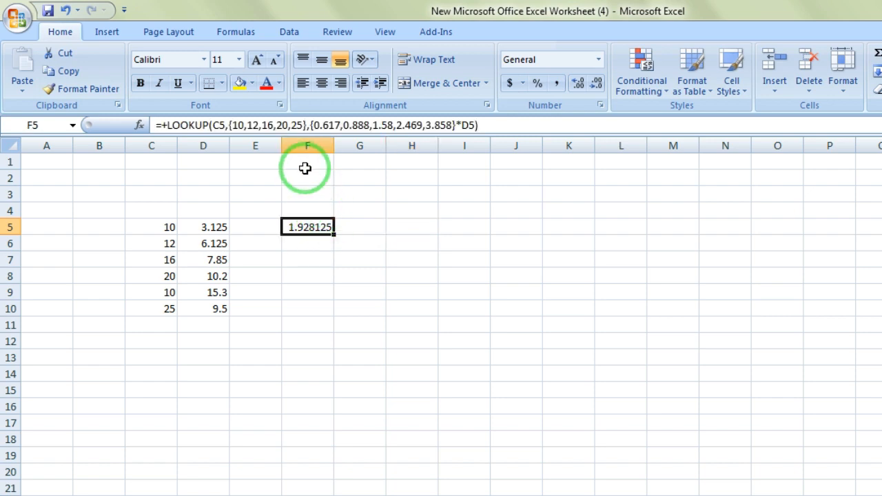
{"action": "left_click_drag", "start_coordinate": [335, 234], "coordinate": [337, 310]}
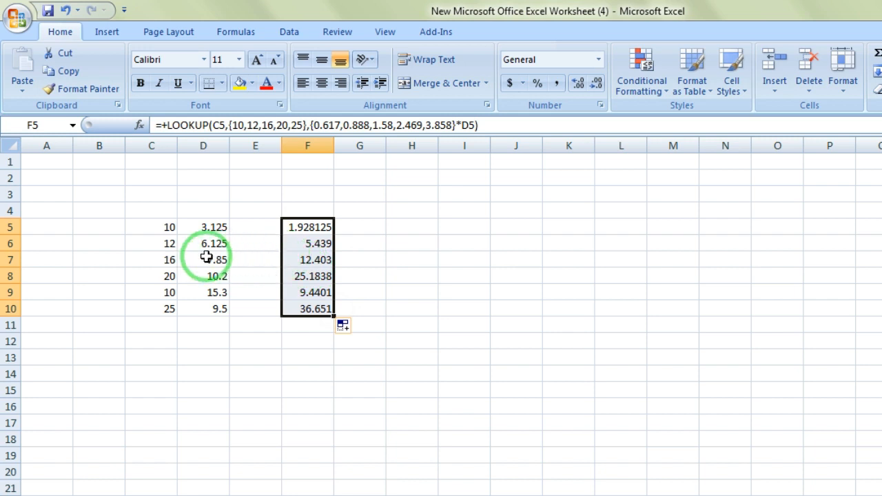
Review the copied LOOKUP formulas in column F against their row values in columns C and D
{"action": "left_click", "coordinate": [169, 245]}
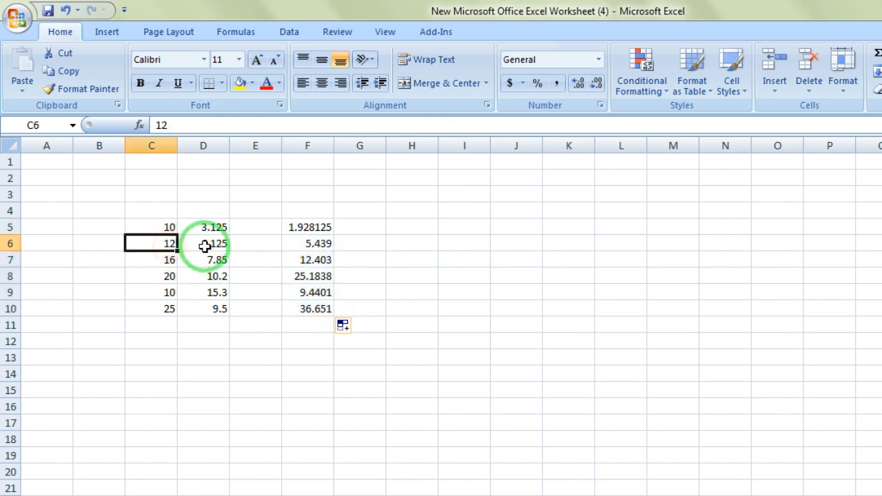
{"action": "left_click", "coordinate": [317, 243]}
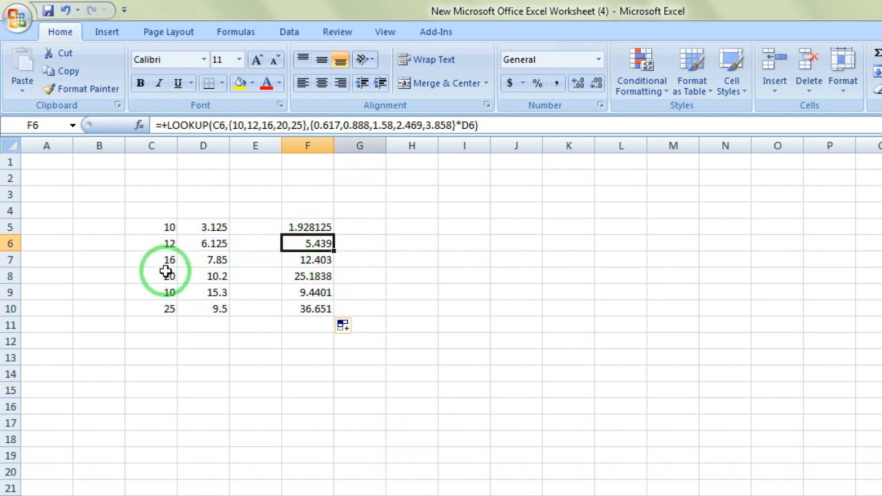
{"action": "left_click", "coordinate": [308, 262]}
{"action": "left_click", "coordinate": [214, 260]}
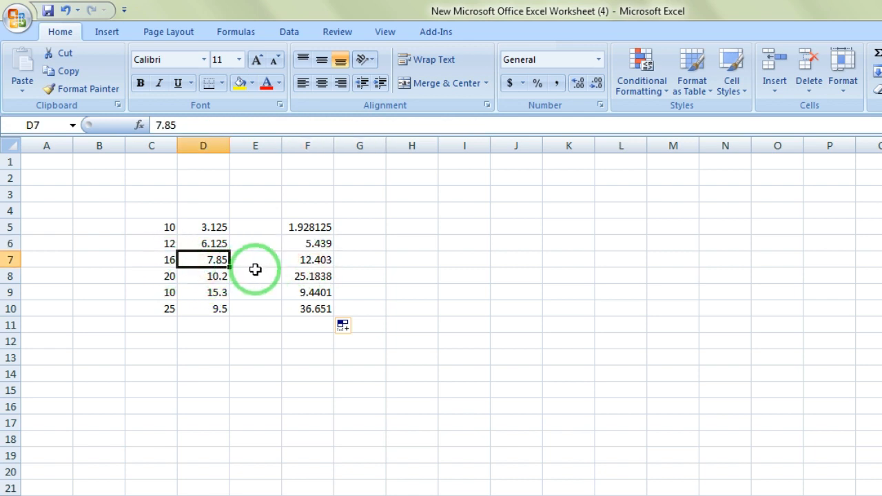
{"action": "left_click", "coordinate": [315, 260]}
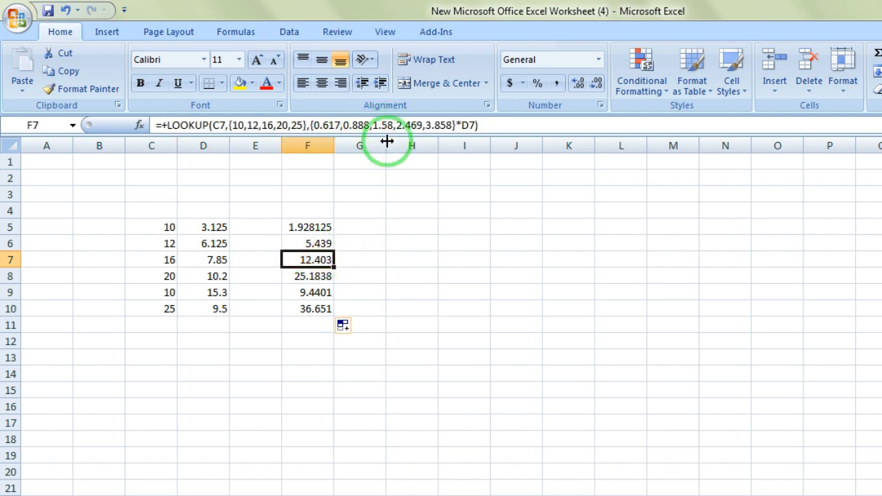
{"action": "left_click", "coordinate": [323, 293]}
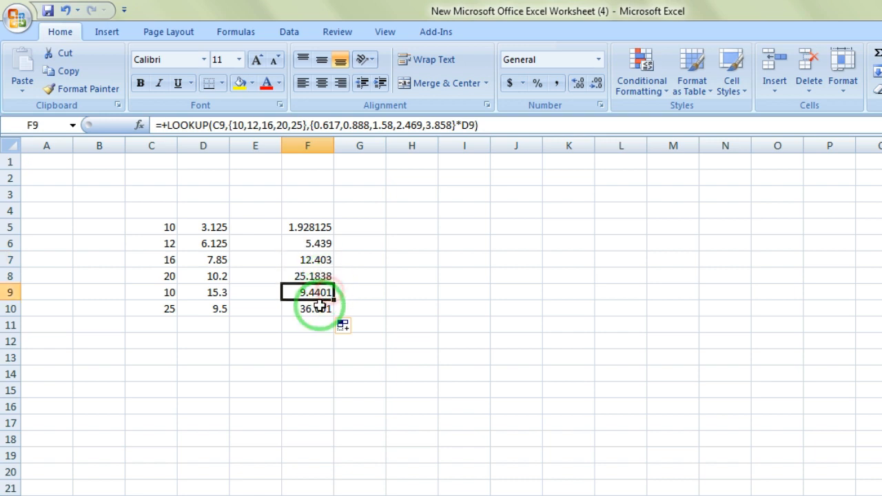
{"action": "left_click", "coordinate": [318, 309]}
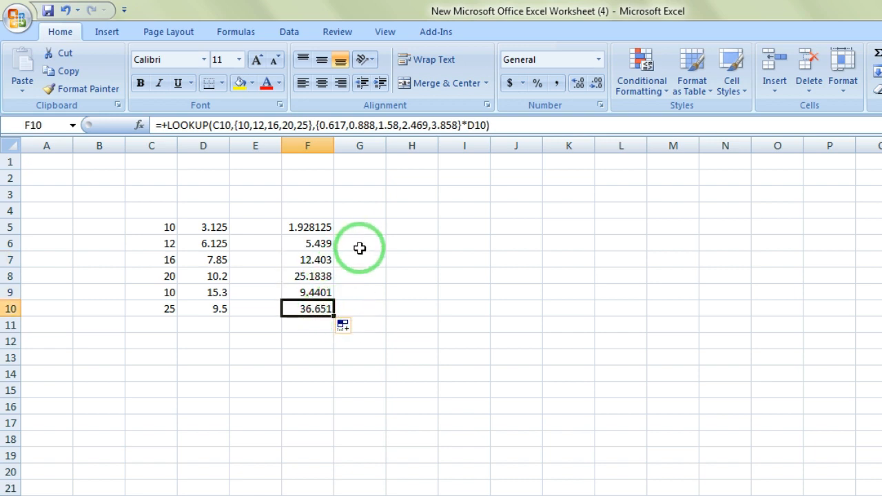